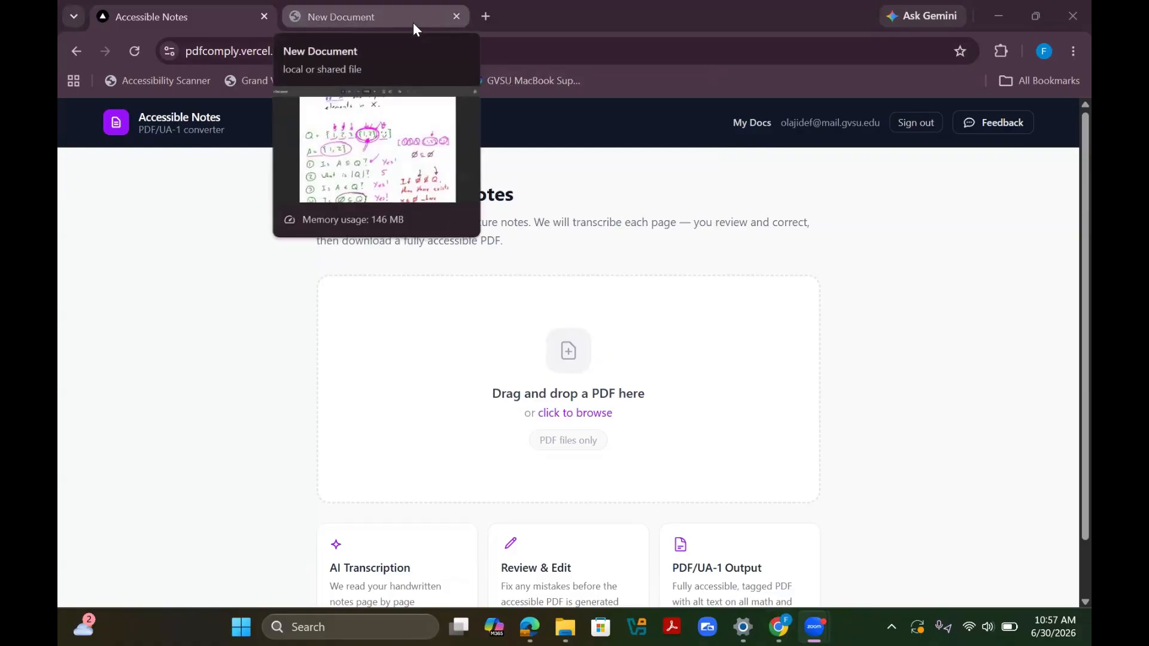
Look through all pages of the handwritten Section 0.3 Sets PDF, examining its definitions, set notation, worked examples and Venn diagrams
click(381, 17)
scroll(473, 350, up, 20)
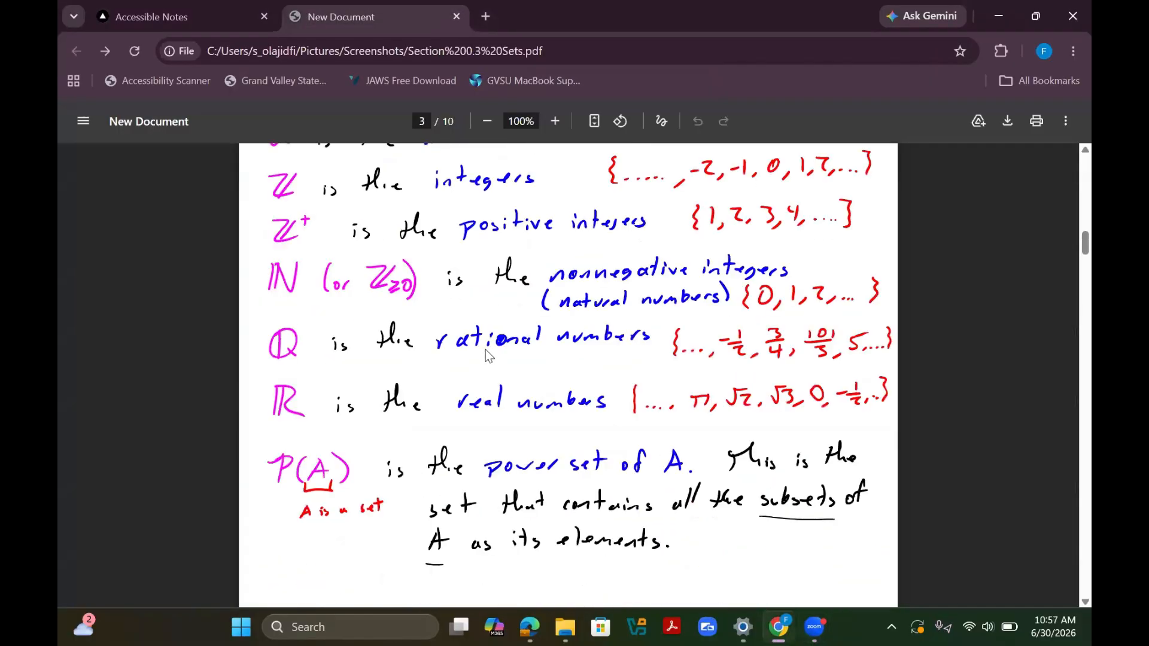
scroll(486, 353, up, 5)
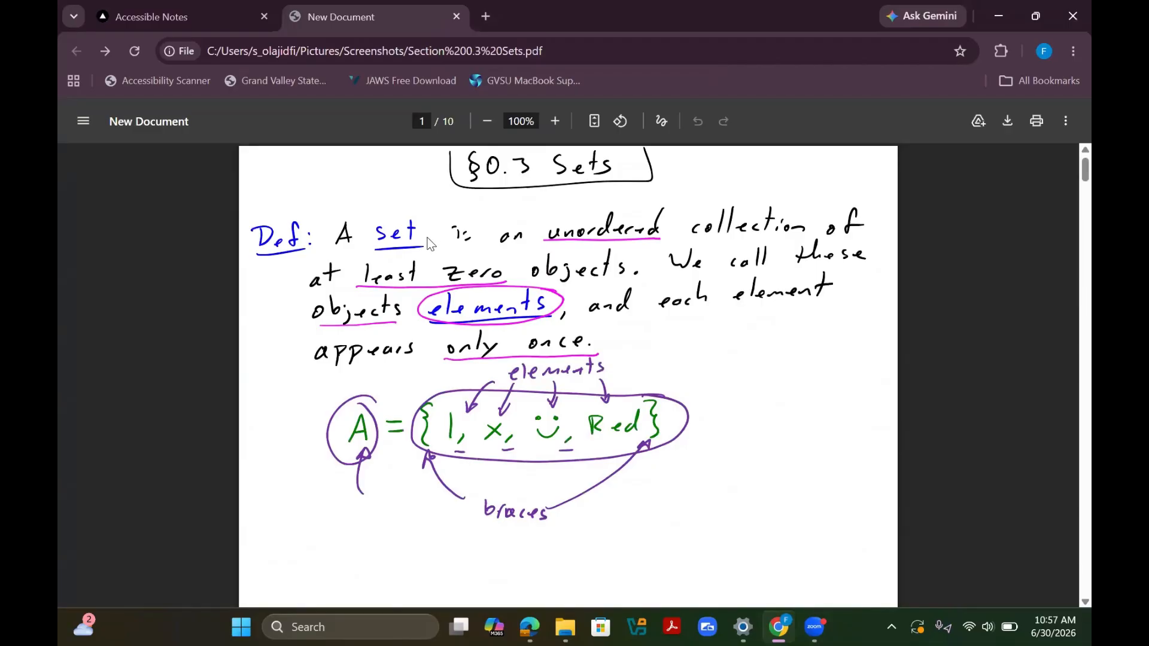
scroll(489, 260, down, 3)
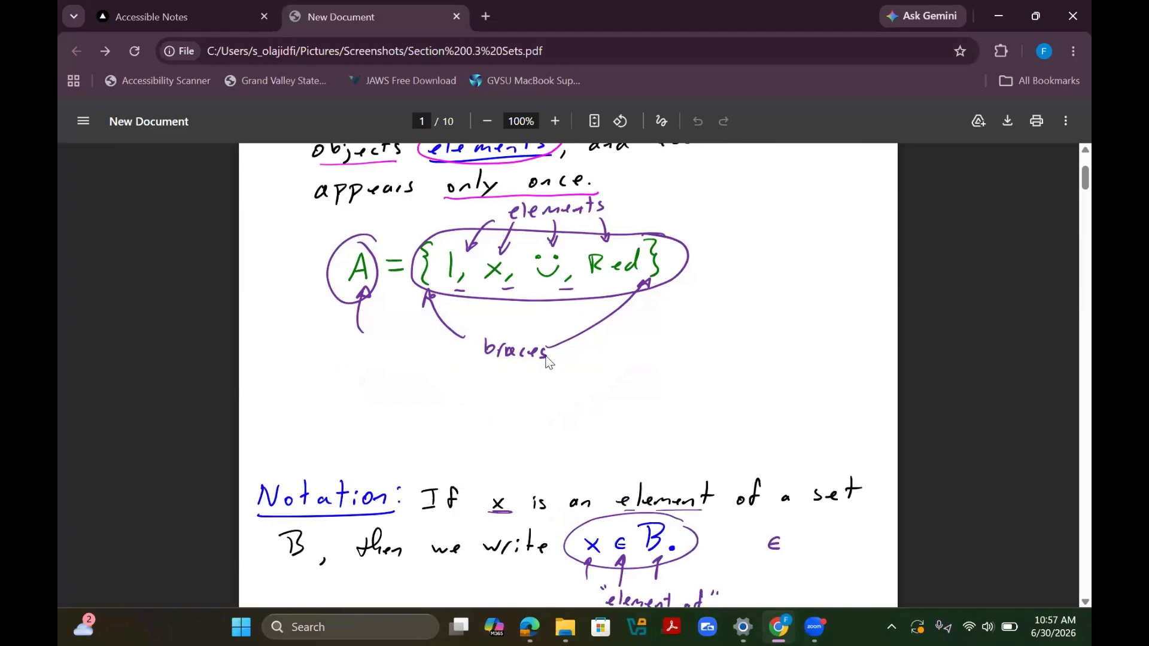
scroll(549, 362, down, 2)
scroll(553, 367, down, 15)
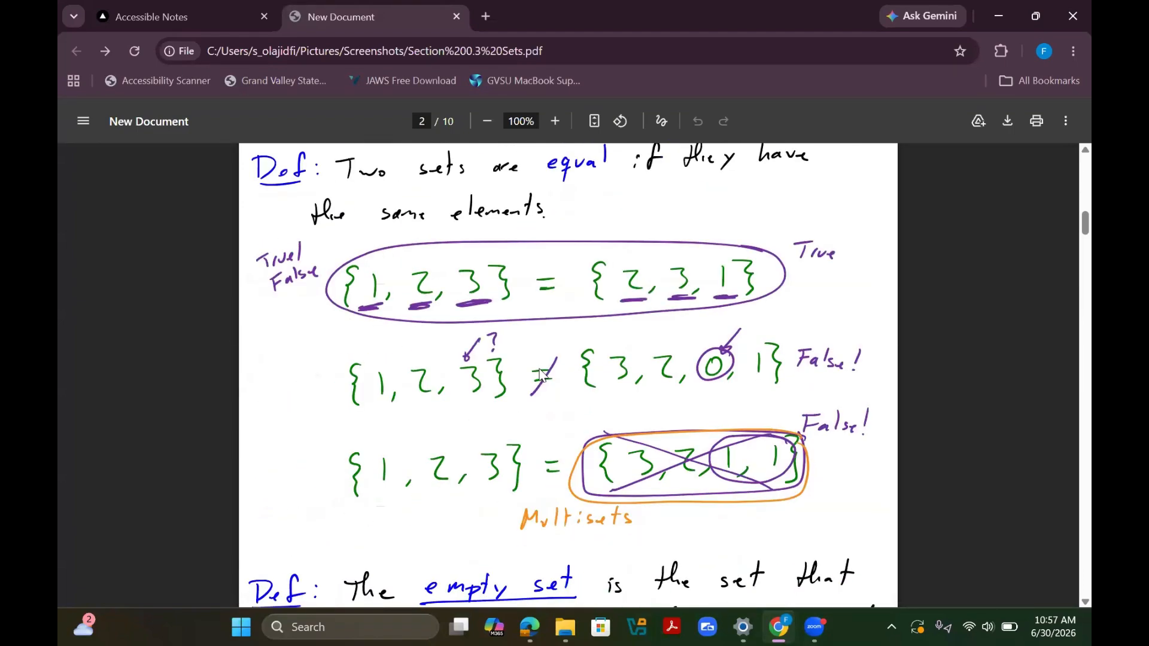
scroll(541, 376, down, 14)
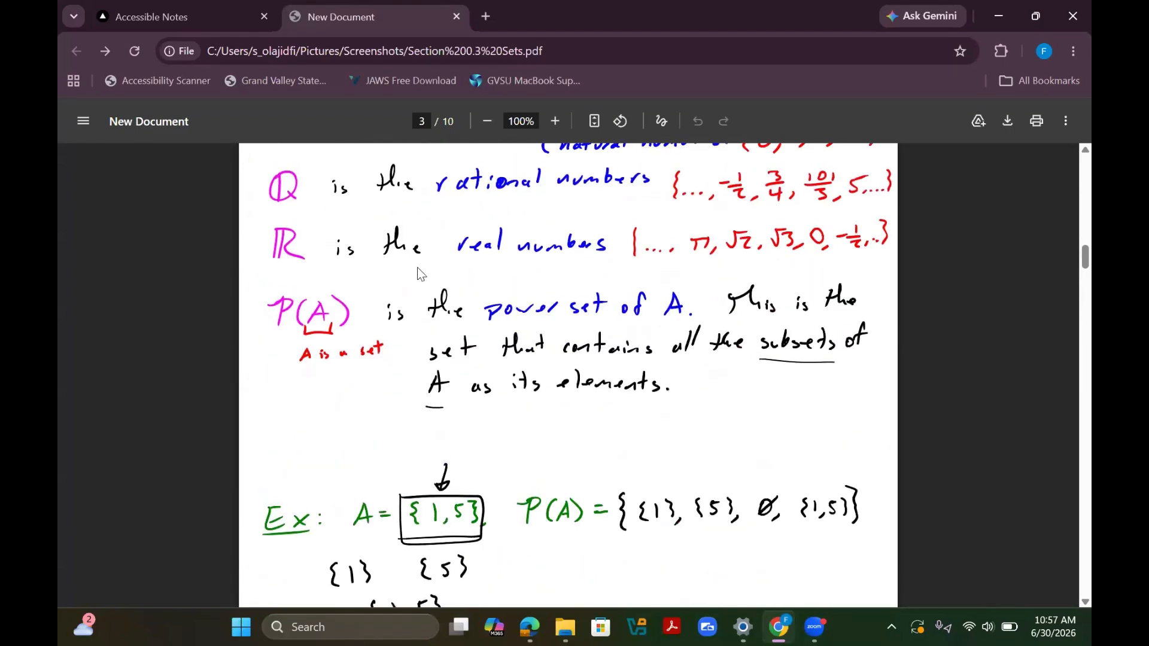
scroll(426, 346, up, 6)
scroll(427, 347, down, 12)
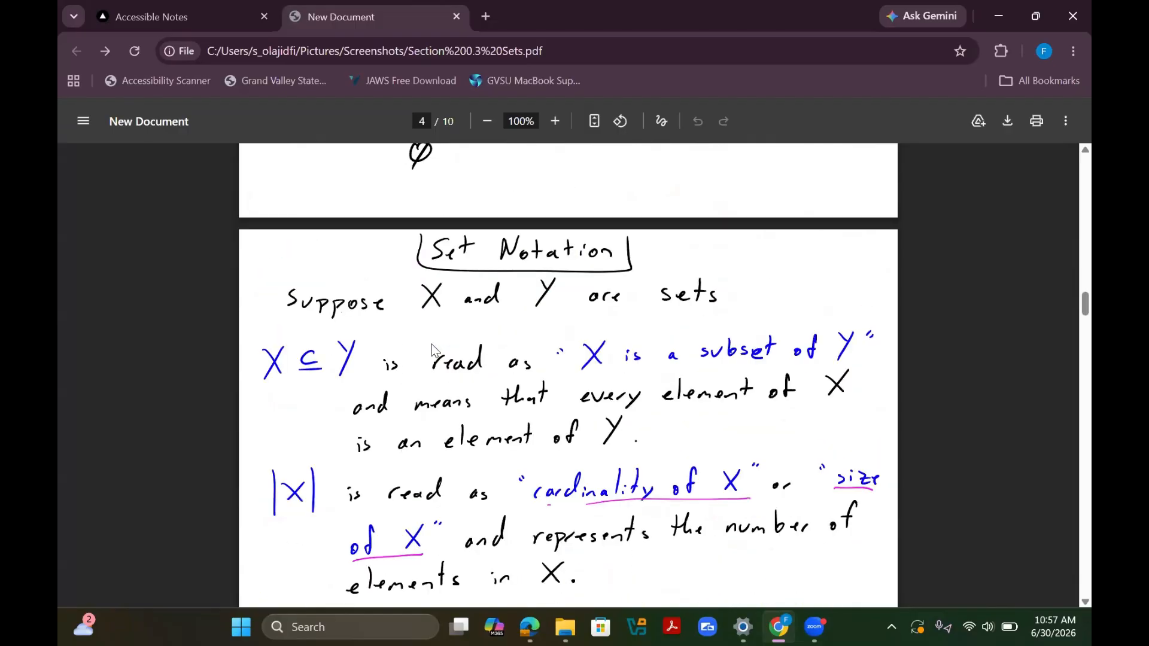
scroll(434, 350, down, 20)
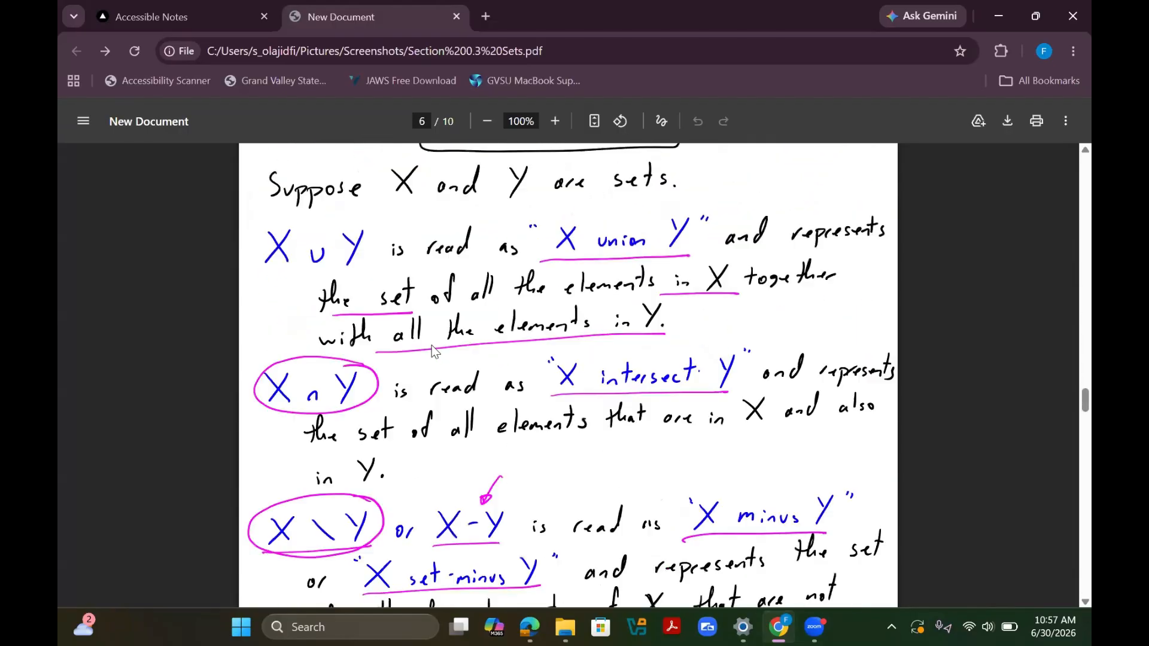
scroll(433, 351, down, 20)
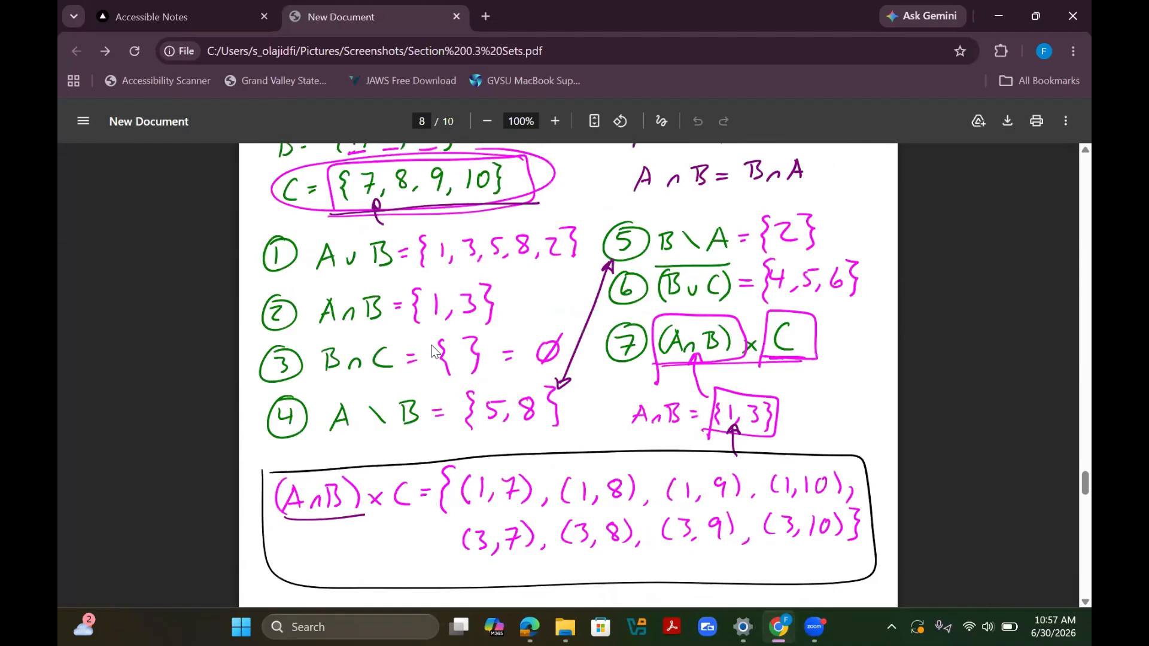
scroll(434, 353, down, 20)
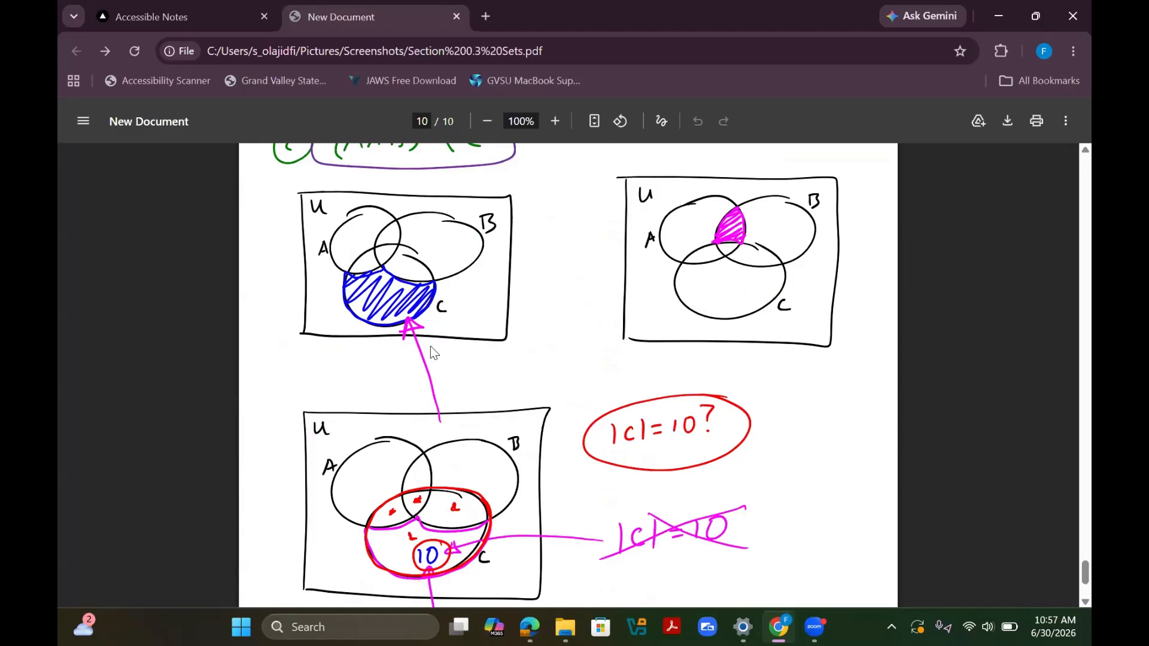
scroll(453, 374, down, 3)
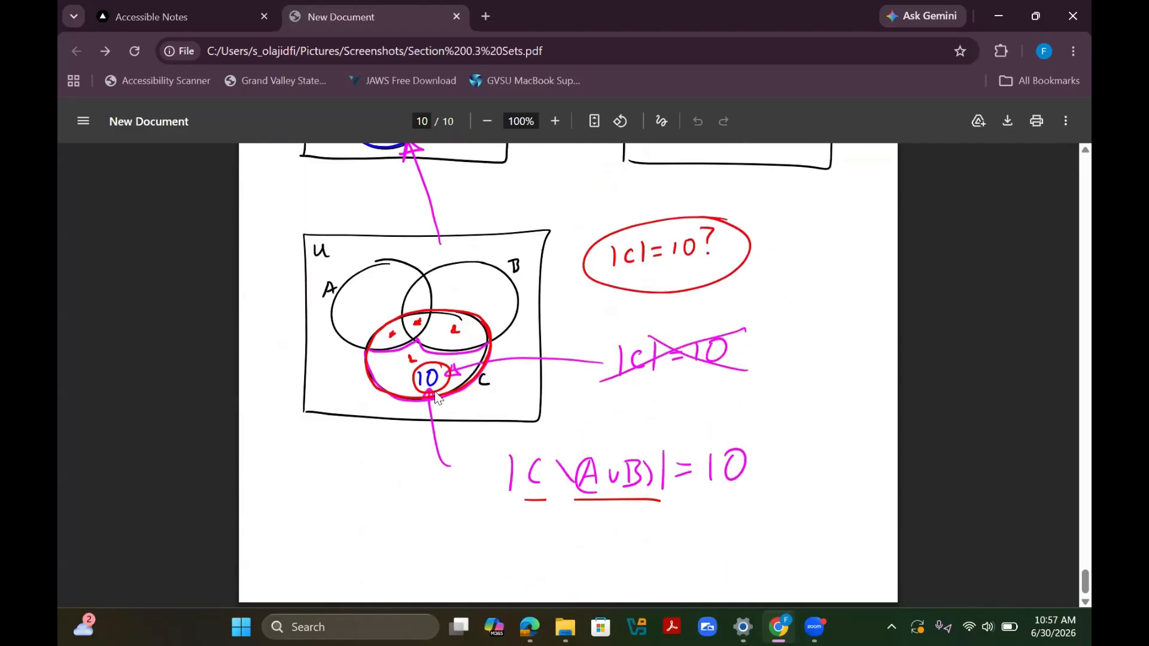
Upload the Section 0.3 Sets PDF from the Screenshots folder to the Accessible Notes converter for transcription
click(117, 17)
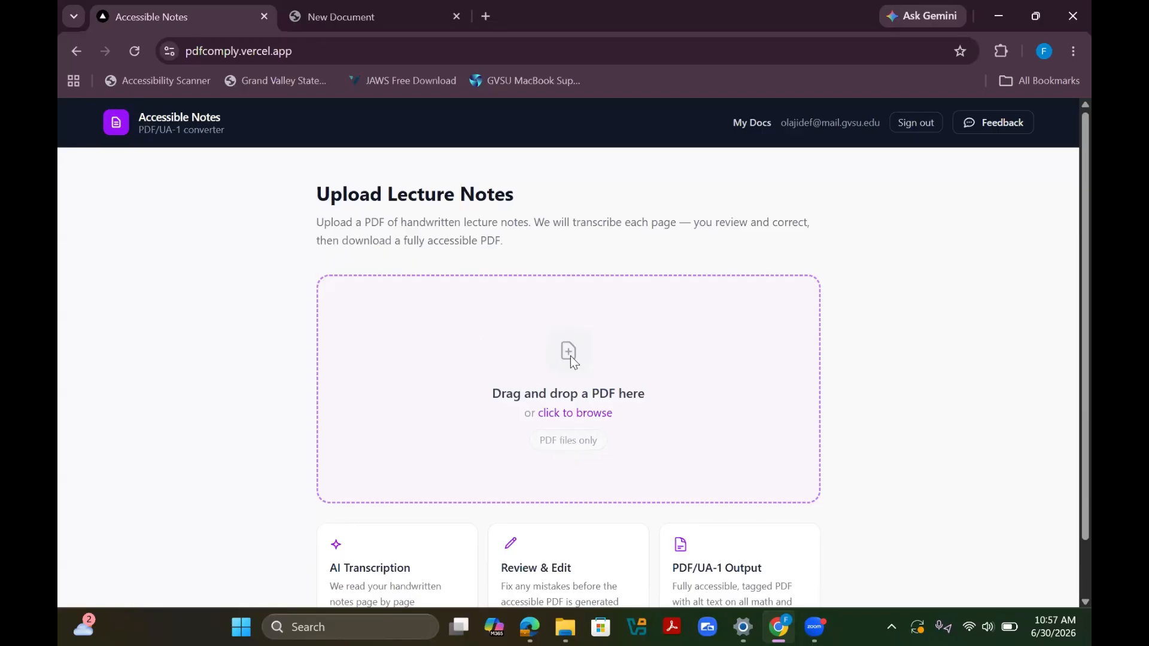
click(575, 400)
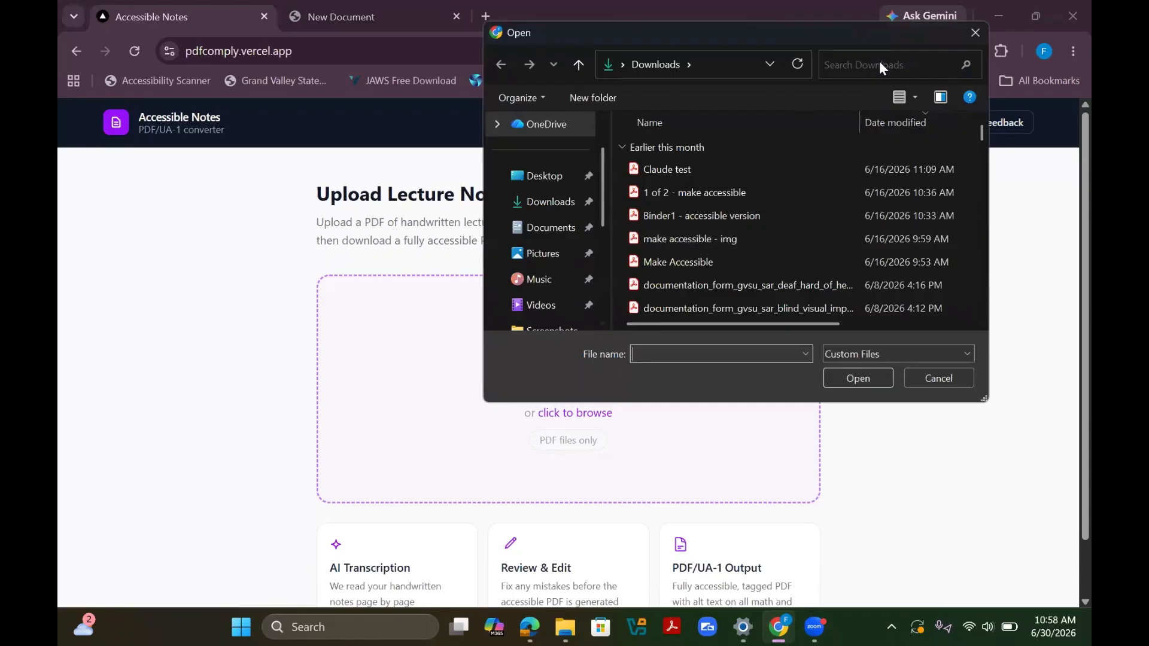
scroll(551, 328, down, 2)
click(552, 330)
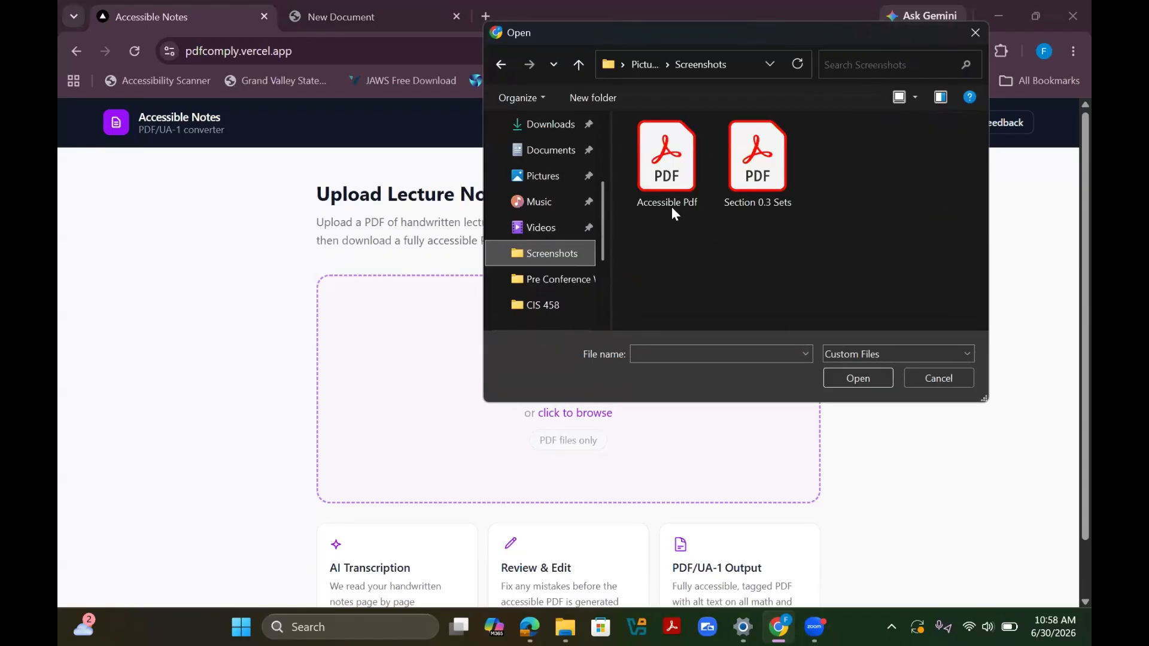
click(744, 181)
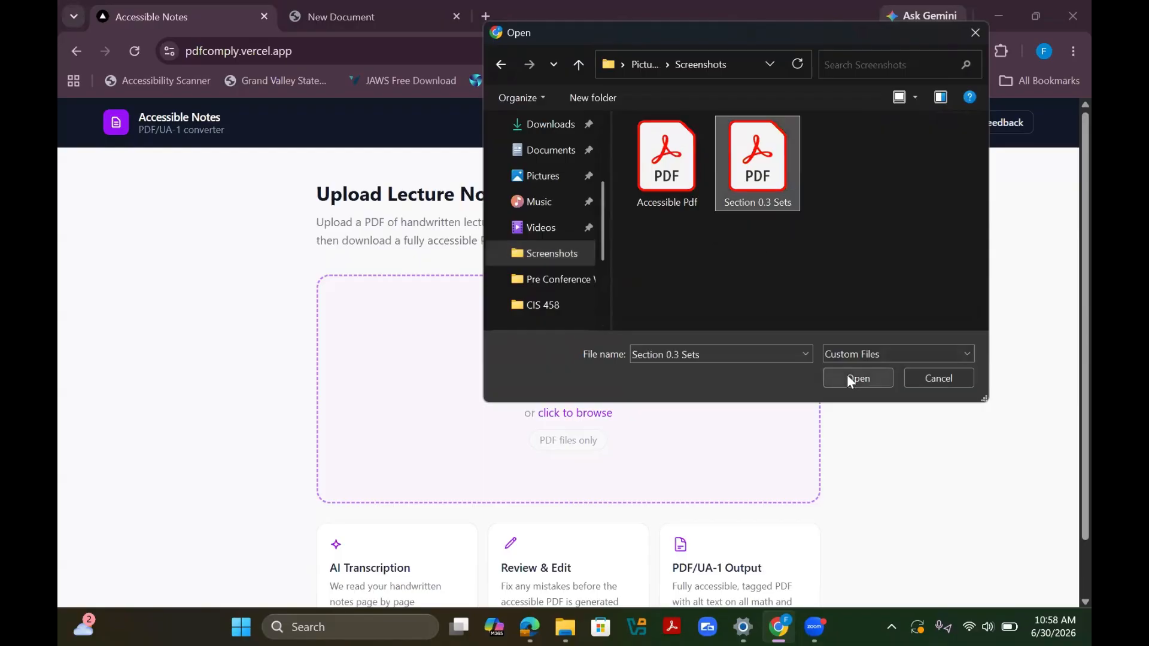
click(848, 376)
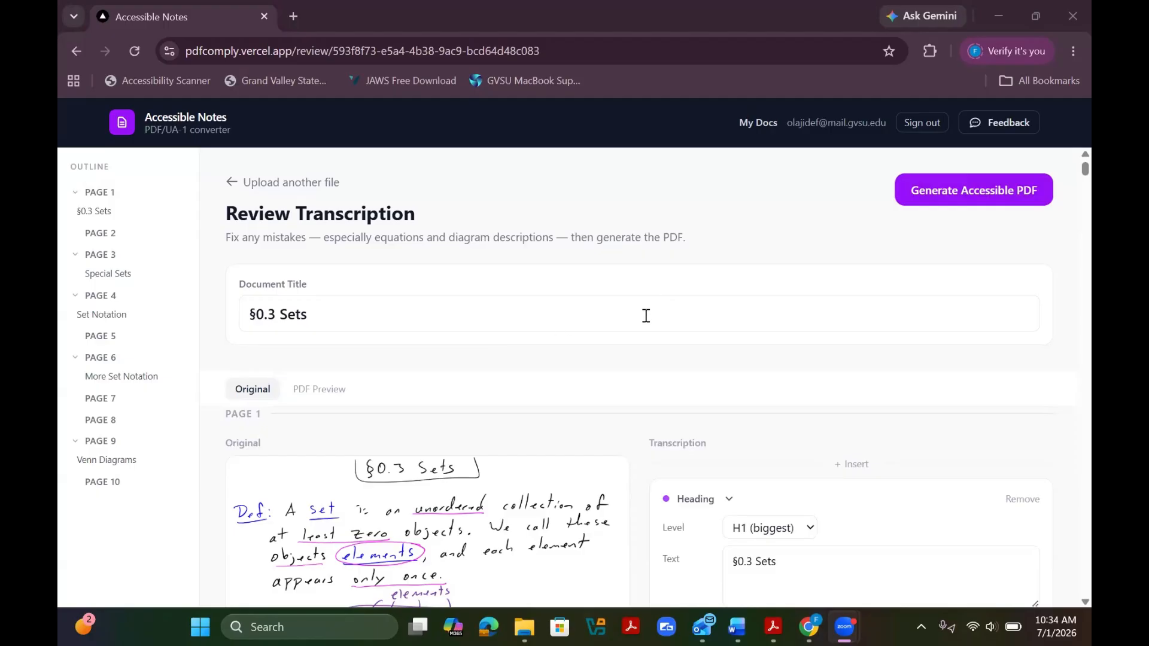
Compare the page 1 heading, definition, diagram and notation blocks of the transcription with the original handwritten notes
scroll(576, 477, down, 1)
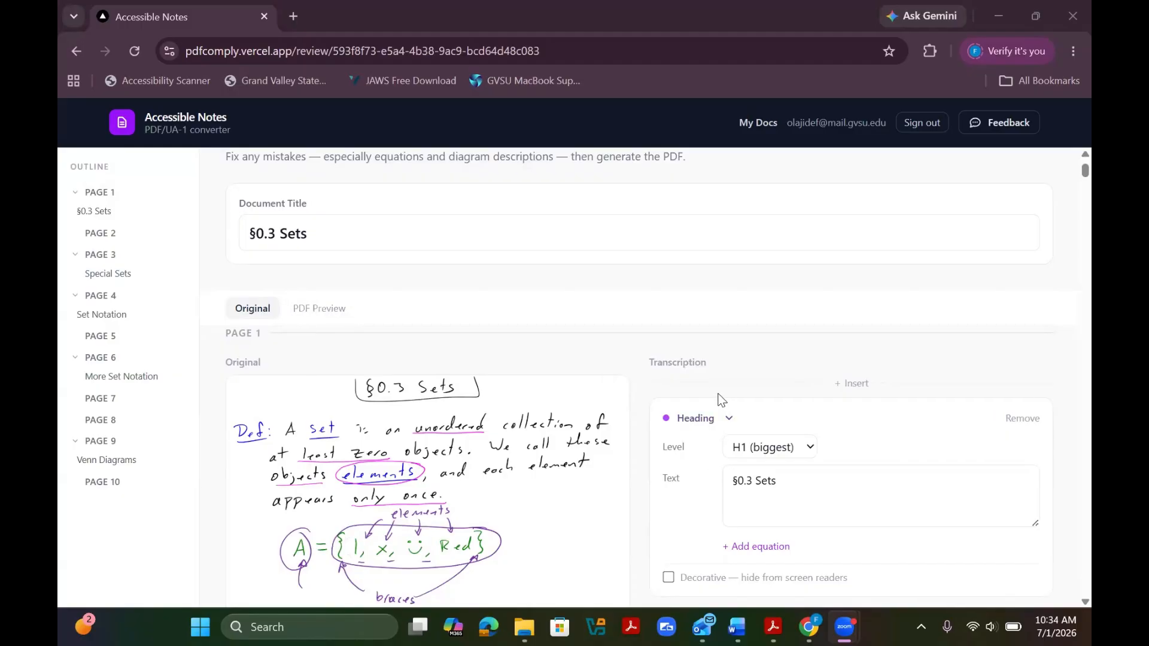
scroll(706, 395, down, 3)
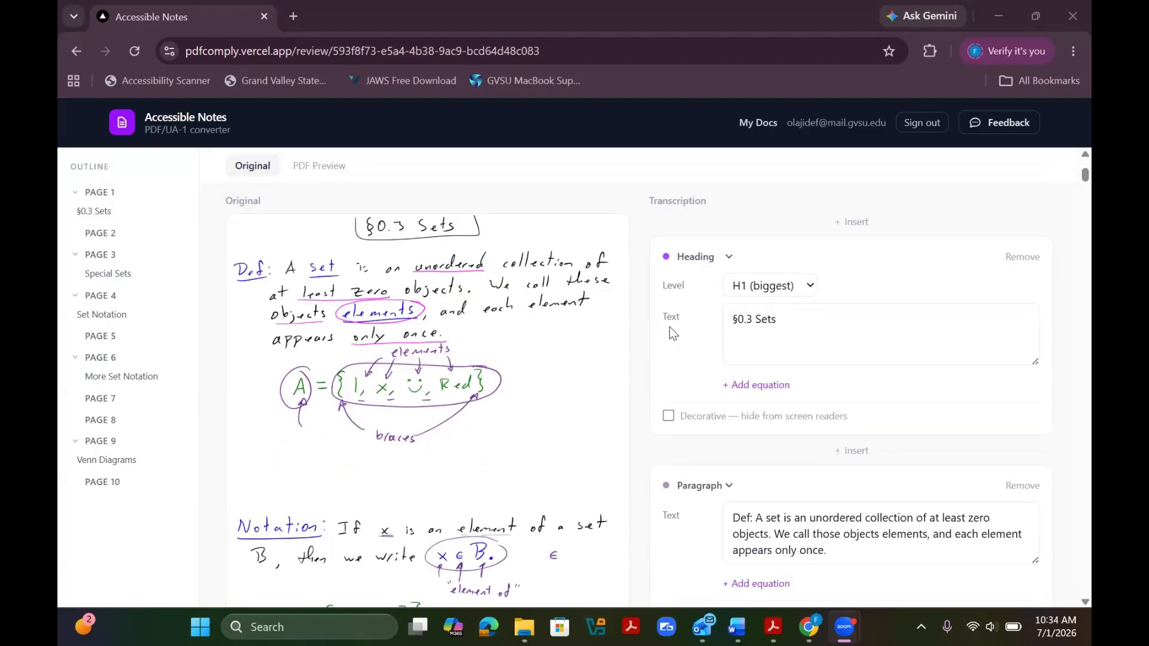
scroll(672, 333, down, 2)
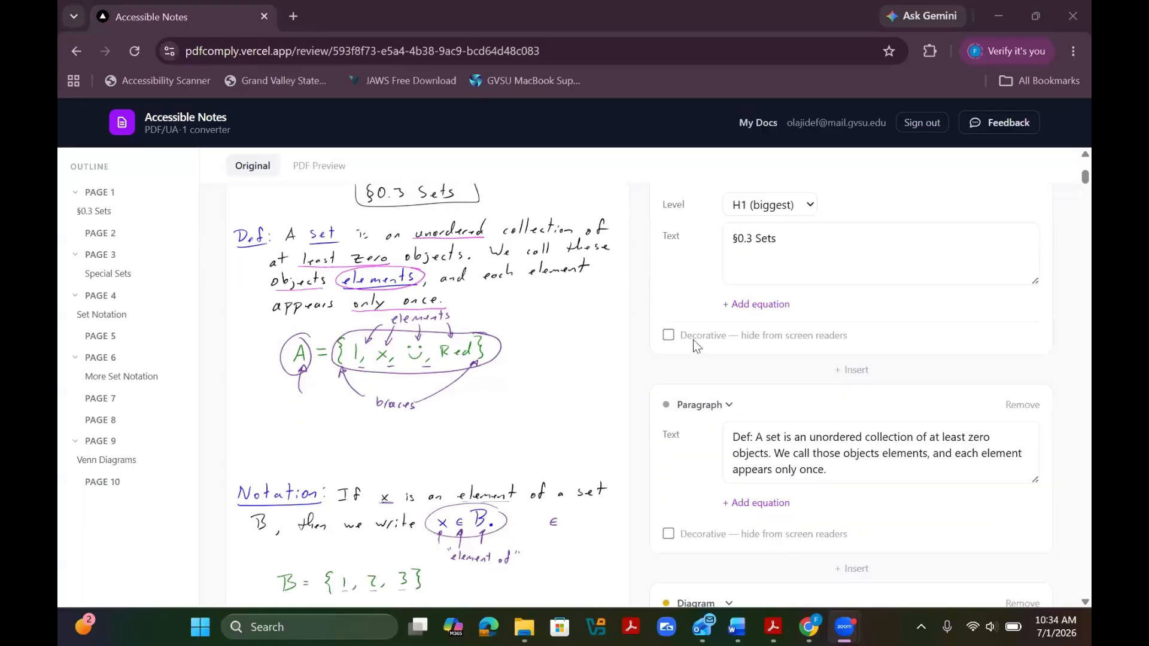
scroll(694, 339, down, 4)
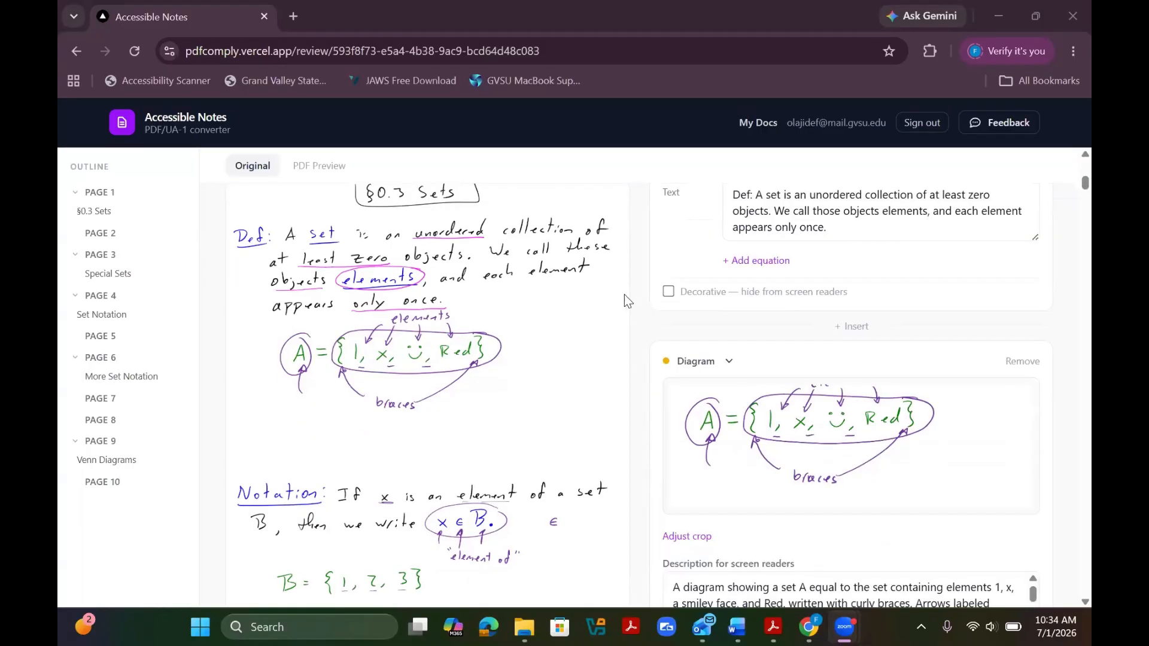
scroll(624, 300, down, 1)
scroll(624, 305, up, 1)
scroll(616, 303, up, 3)
scroll(623, 305, down, 5)
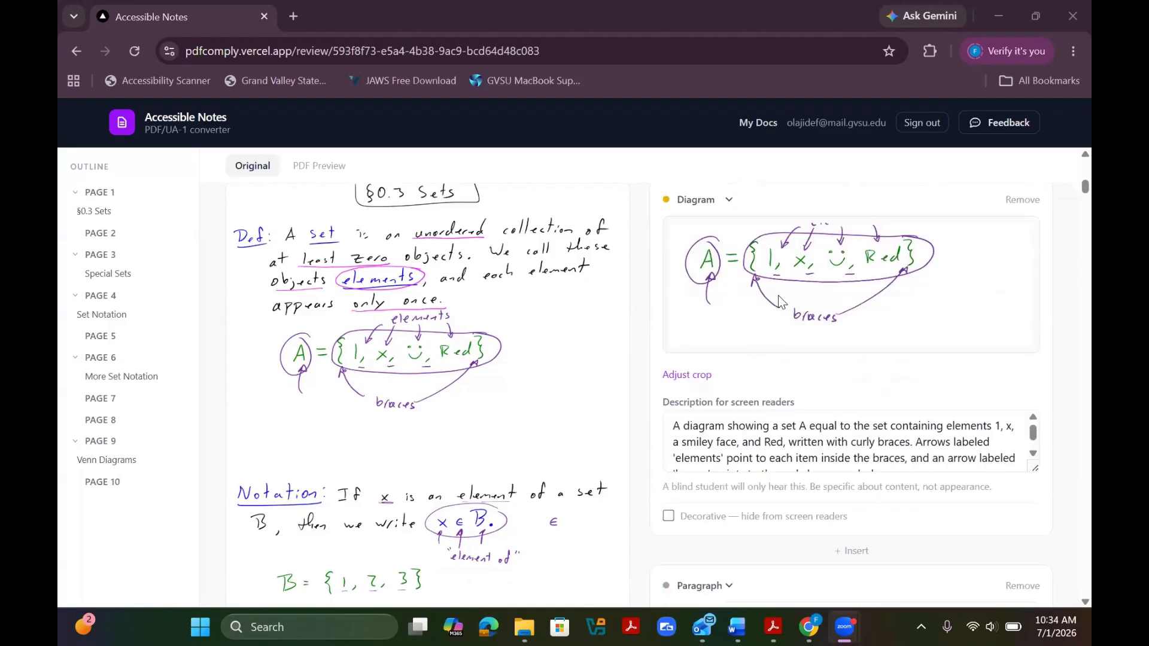
scroll(767, 292, up, 2)
scroll(758, 297, up, 3)
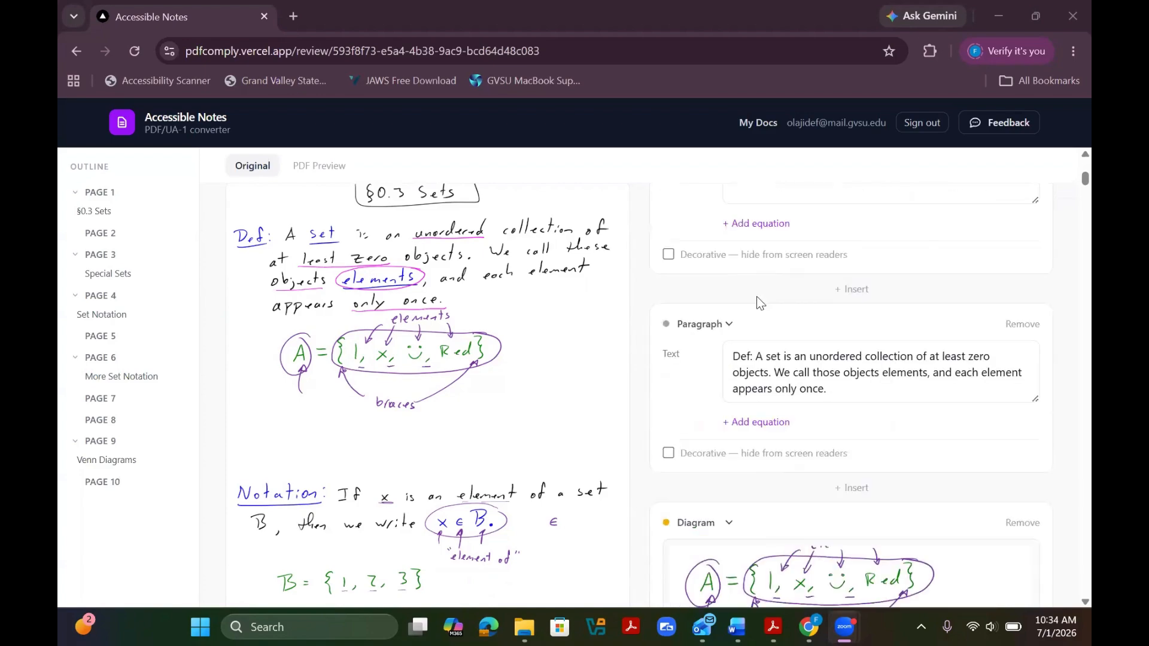
scroll(756, 296, down, 4)
scroll(748, 304, down, 4)
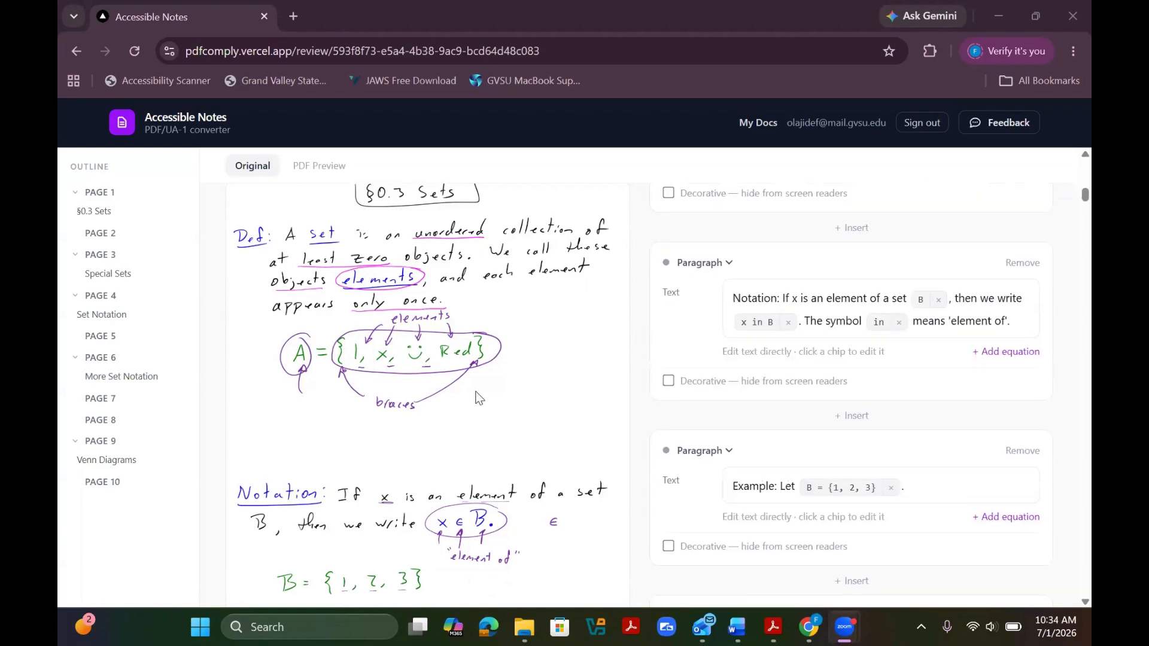
scroll(772, 347, up, 1)
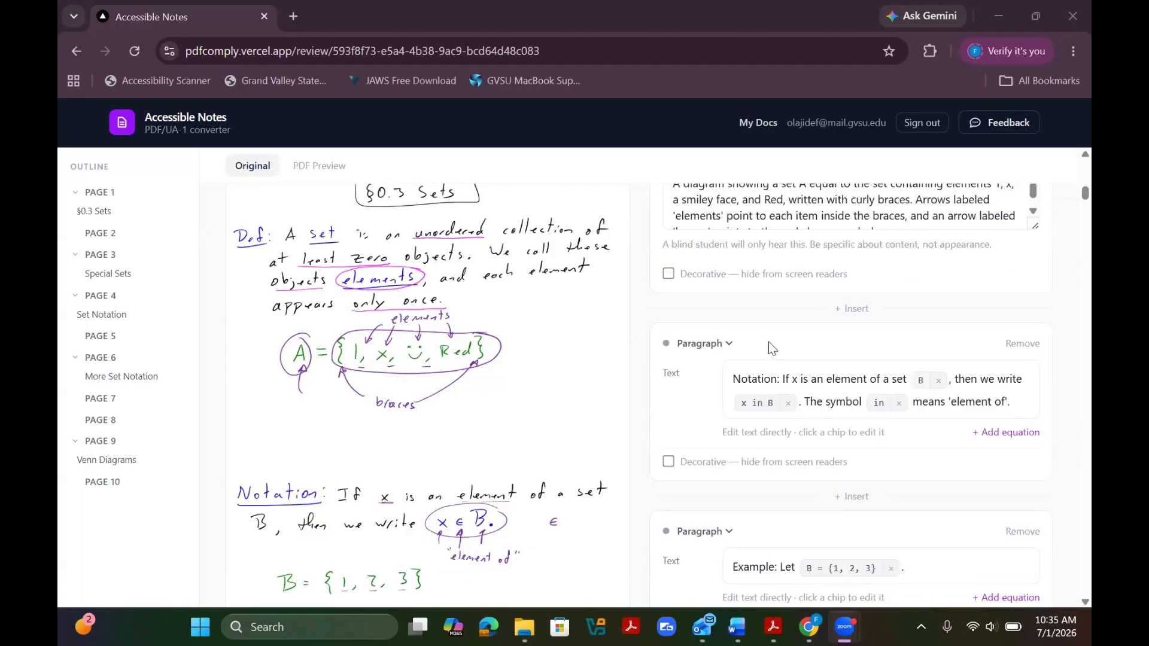
double_click(762, 344)
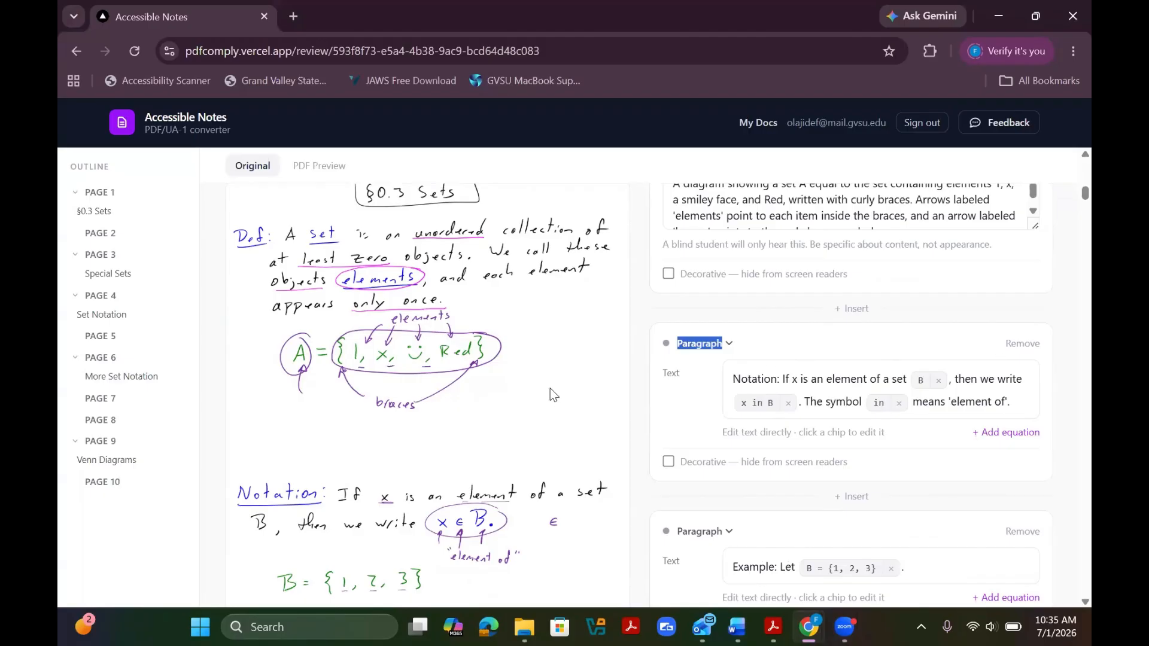
Move the crop of the page 1 set A diagram slightly upward to include the "elements" label, and apply it
scroll(728, 365, up, 5)
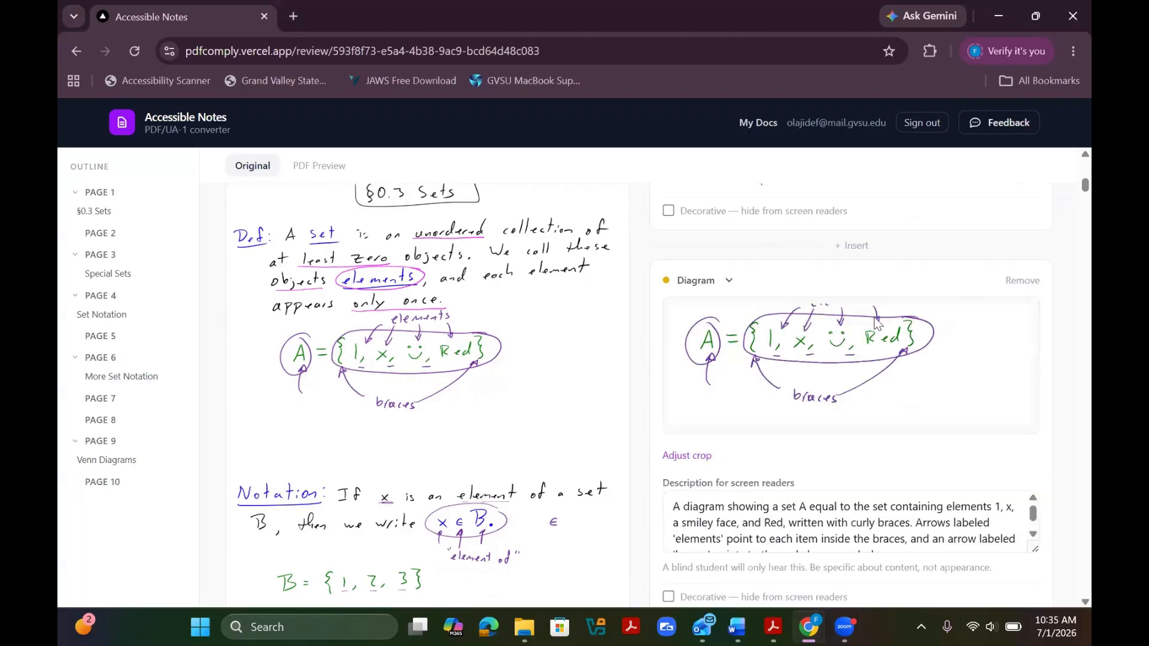
click(696, 457)
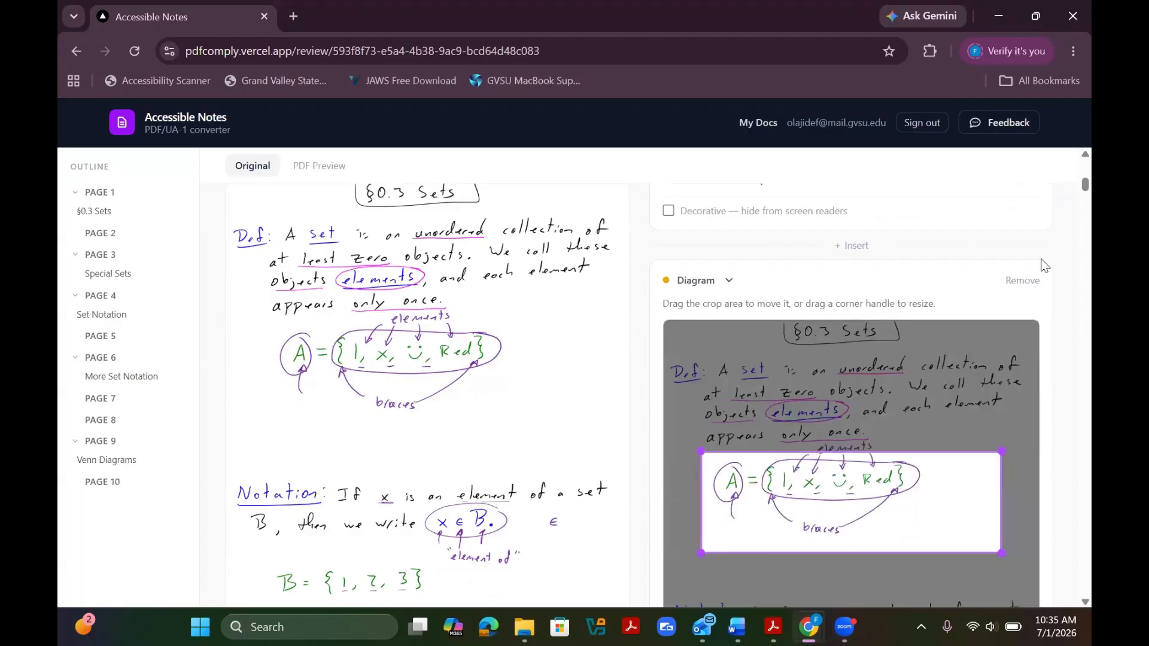
scroll(1017, 297, down, 1)
drag(884, 396, 879, 386)
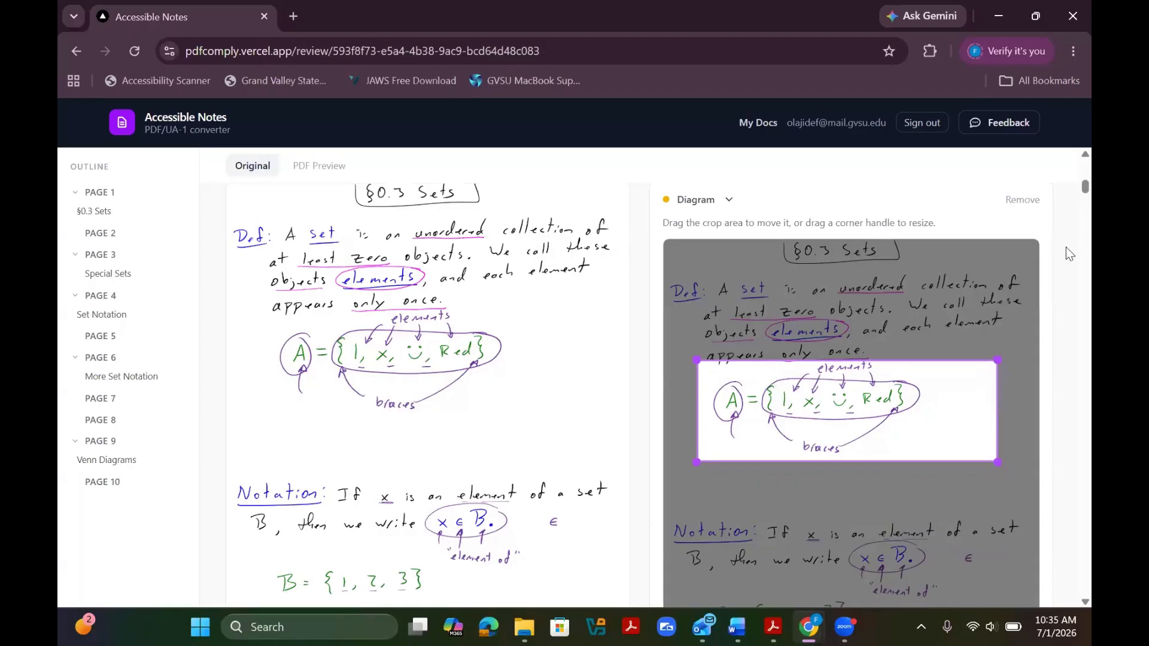
scroll(1065, 246, down, 3)
scroll(1069, 305, down, 1)
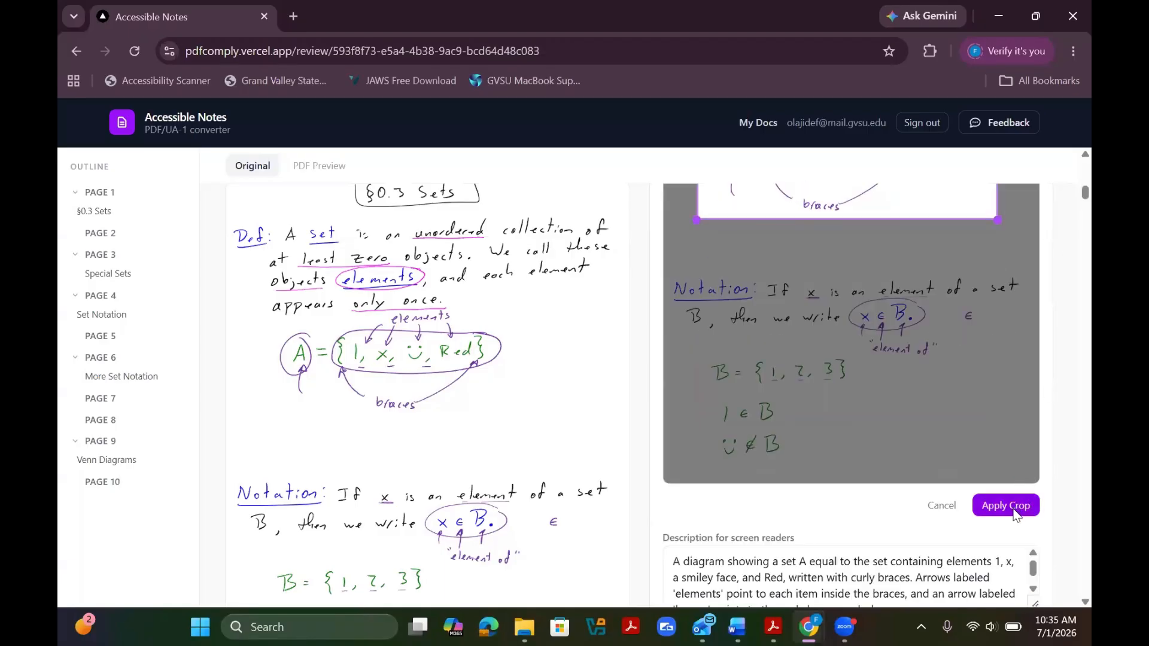
click(1015, 513)
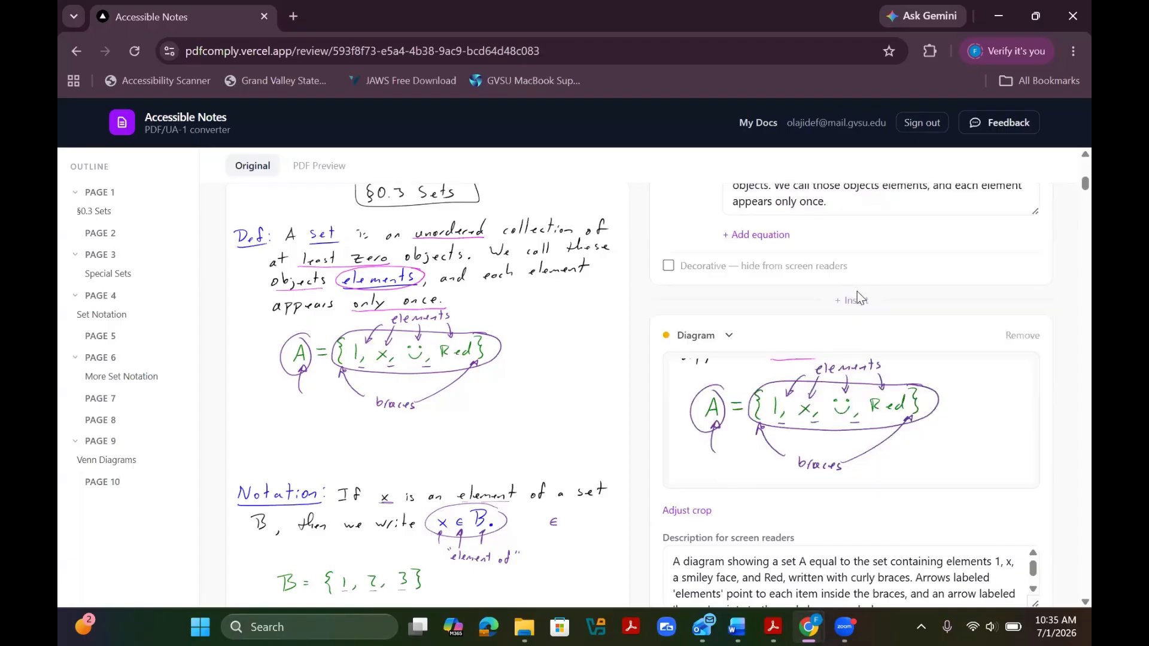
Check the set A diagram's screen-reader description, the remaining page 1 paragraphs and the start of page 2 against the original notes
scroll(857, 292, down, 4)
scroll(832, 343, down, 1)
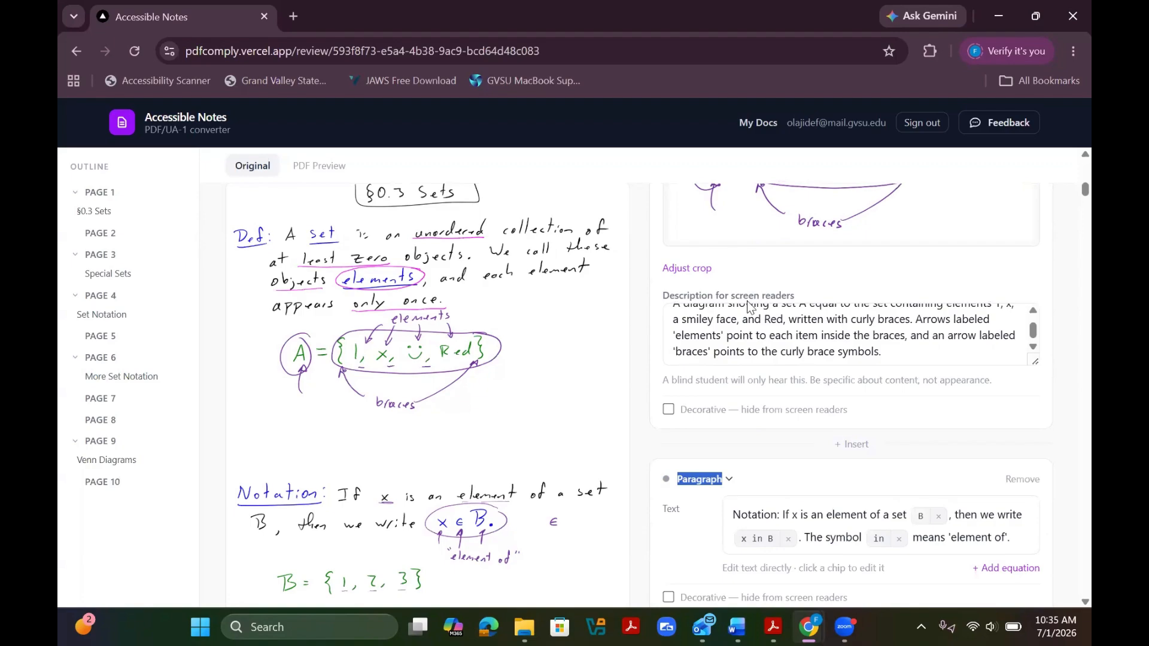
scroll(773, 319, up, 1)
scroll(772, 317, up, 1)
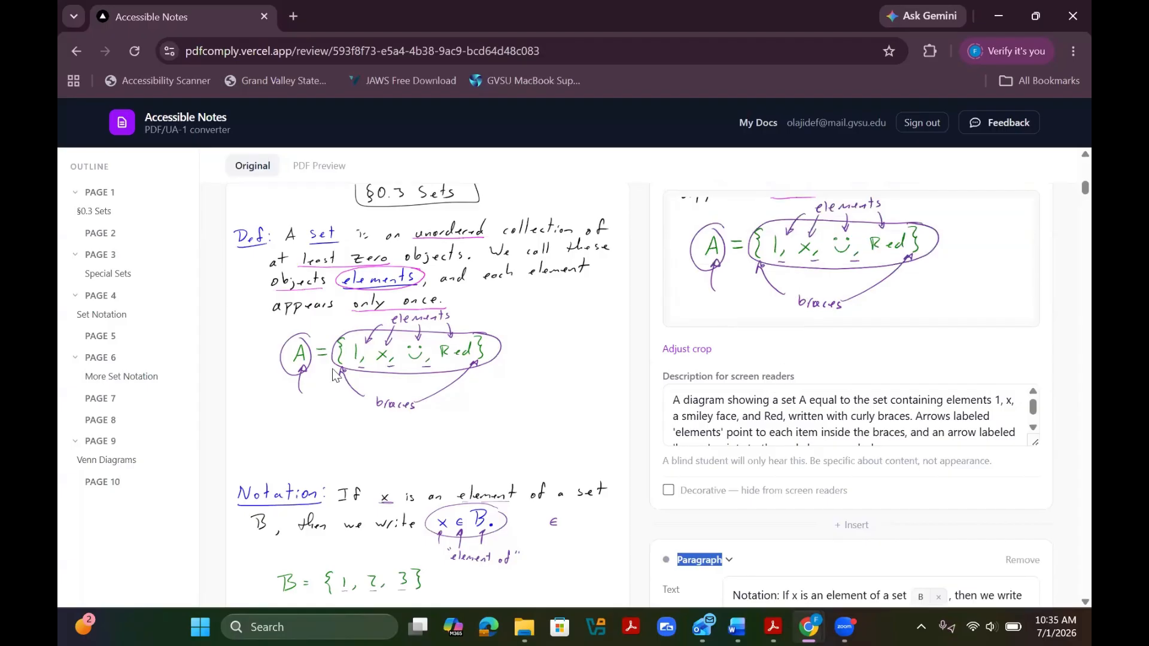
scroll(556, 392, down, 4)
scroll(509, 395, down, 1)
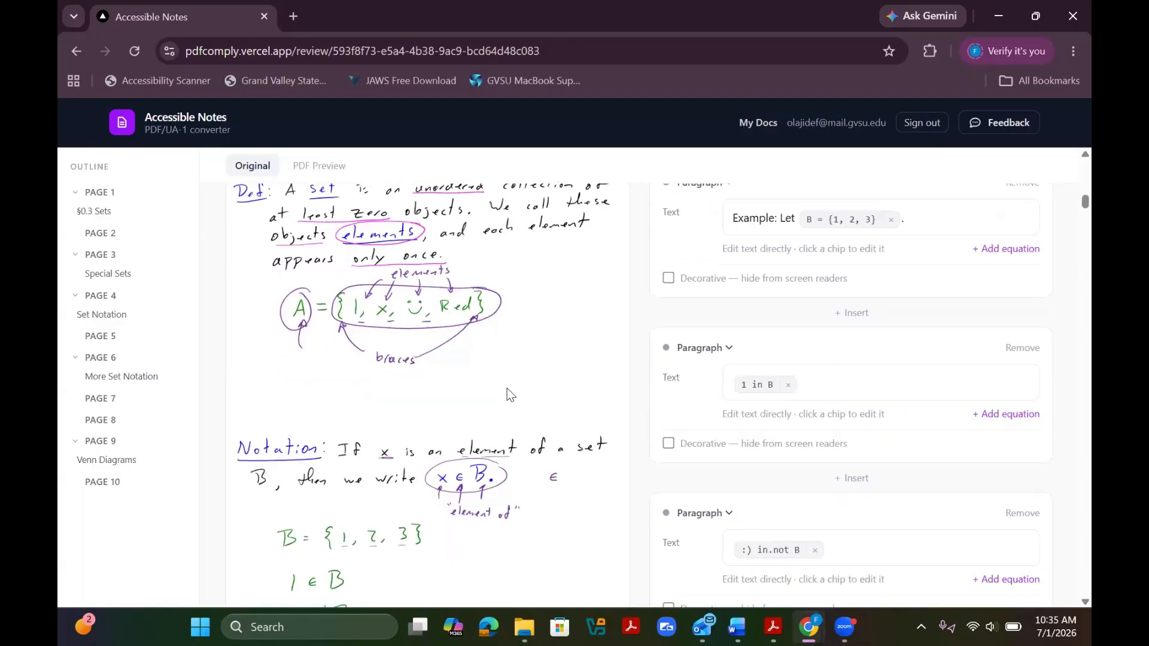
scroll(429, 388, up, 1)
scroll(431, 392, down, 1)
scroll(432, 392, down, 2)
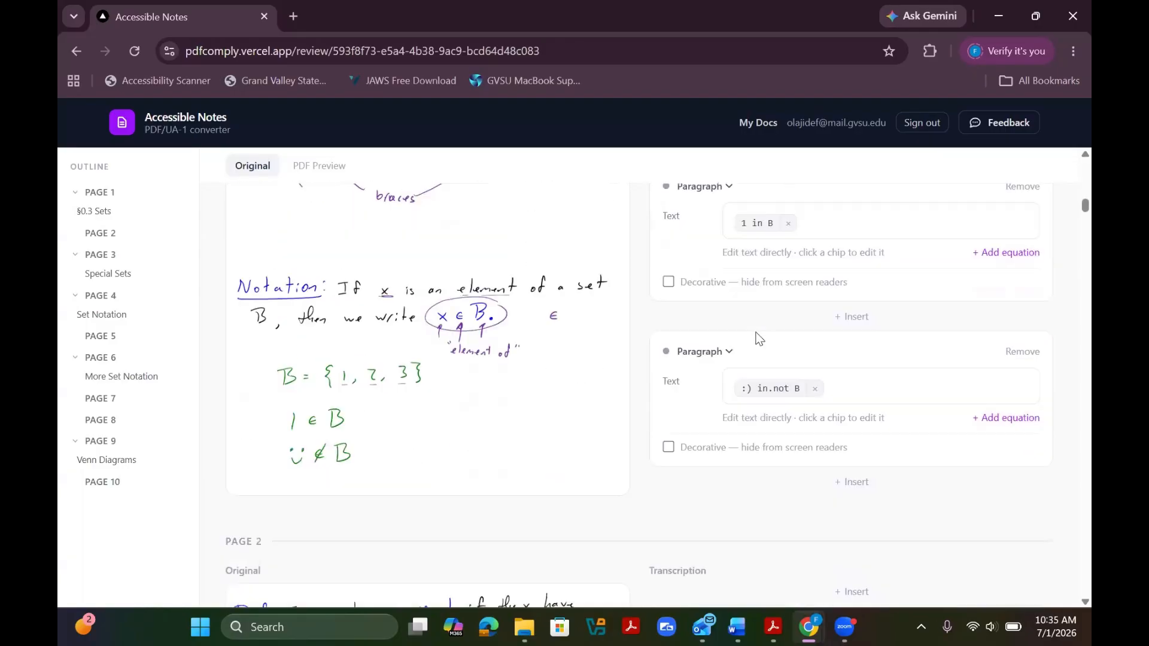
scroll(531, 385, up, 3)
scroll(531, 385, down, 5)
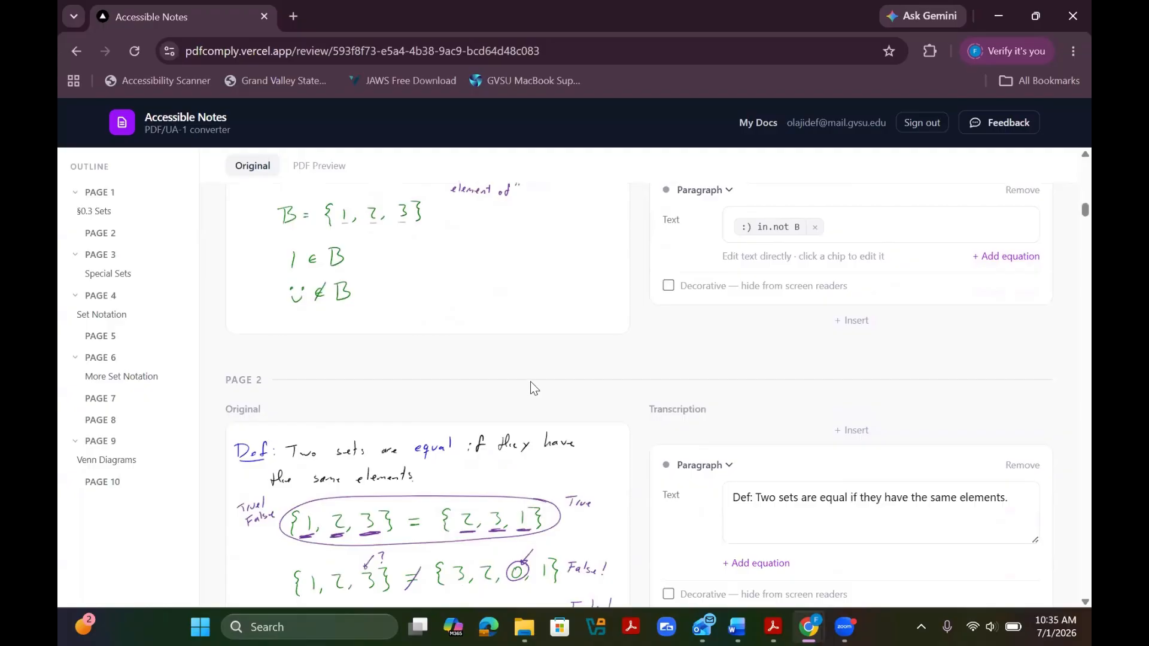
scroll(530, 383, down, 2)
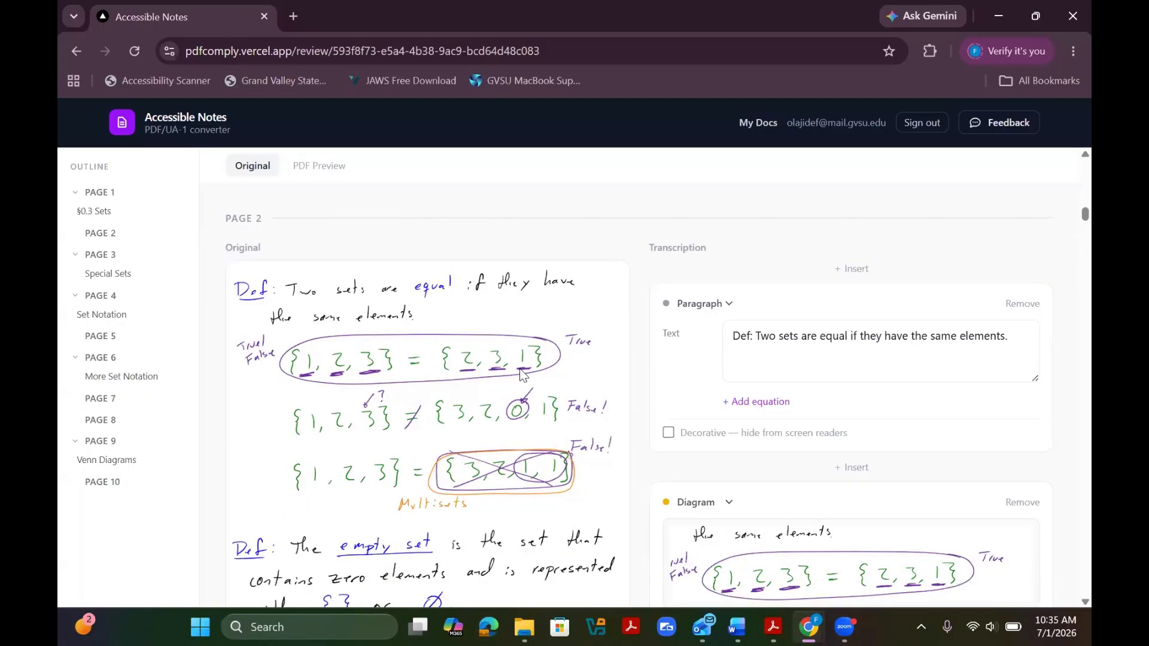
Check the available block types for the page 2 paragraph about {1, 2, 3} != {3, 2, 0, 1}, leaving it as Paragraph
scroll(521, 375, down, 5)
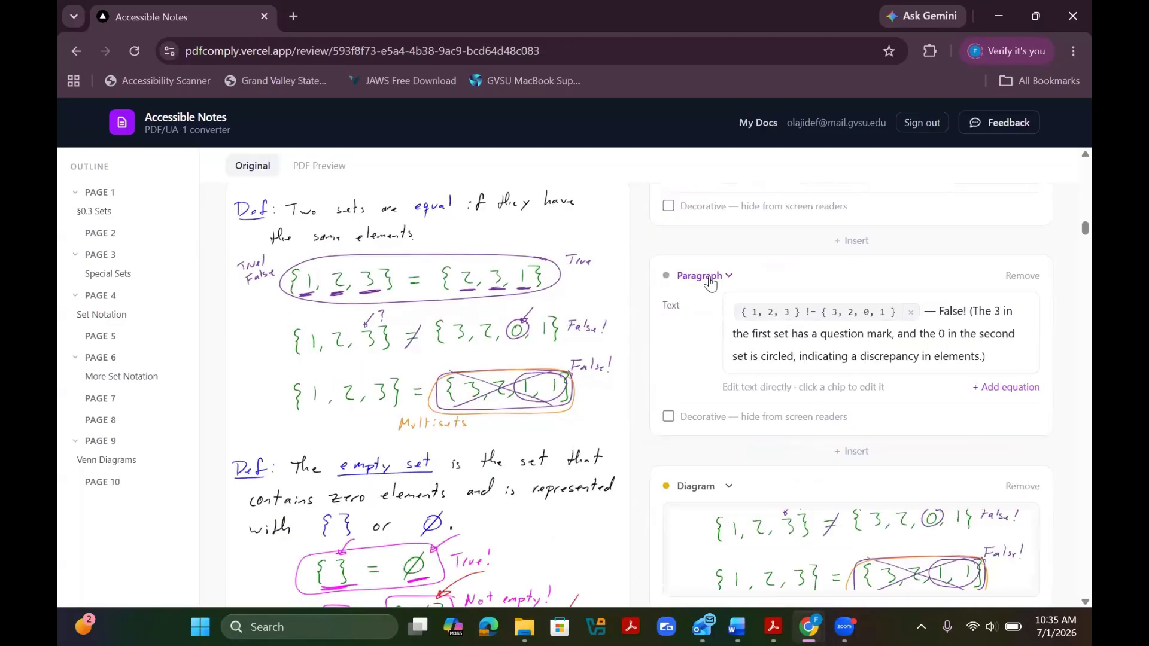
click(707, 279)
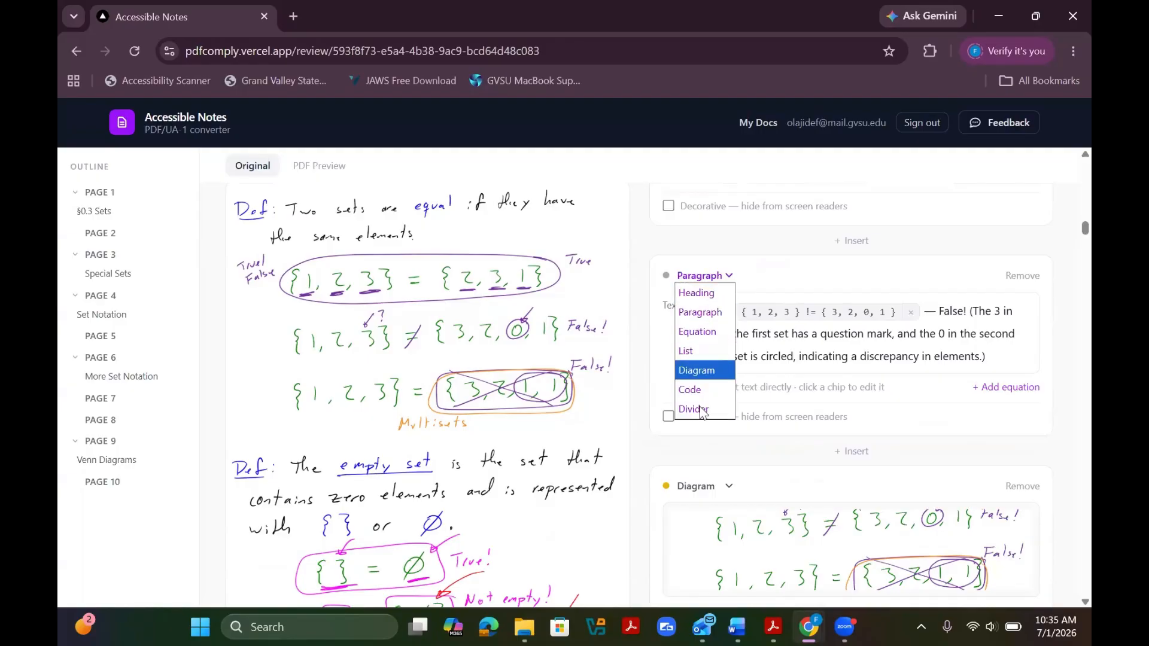
click(801, 277)
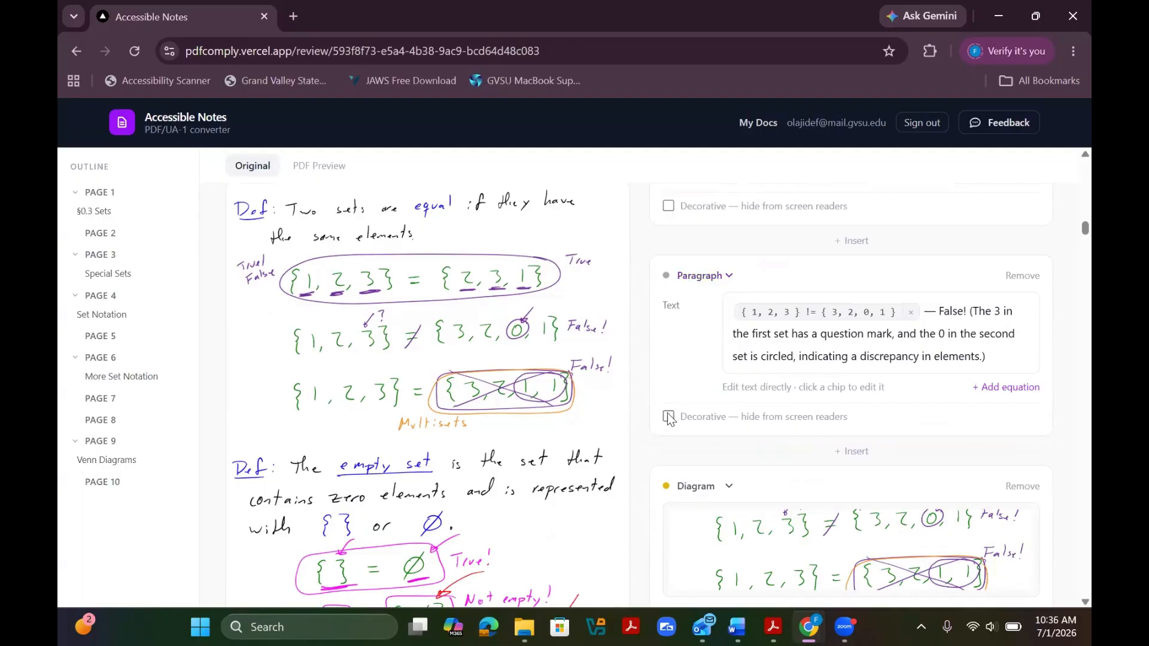
Enlarge the crop of the page 2 multisets diagram to include the question mark above the 3 and the "Multisets" label, and apply it
scroll(717, 289, down, 5)
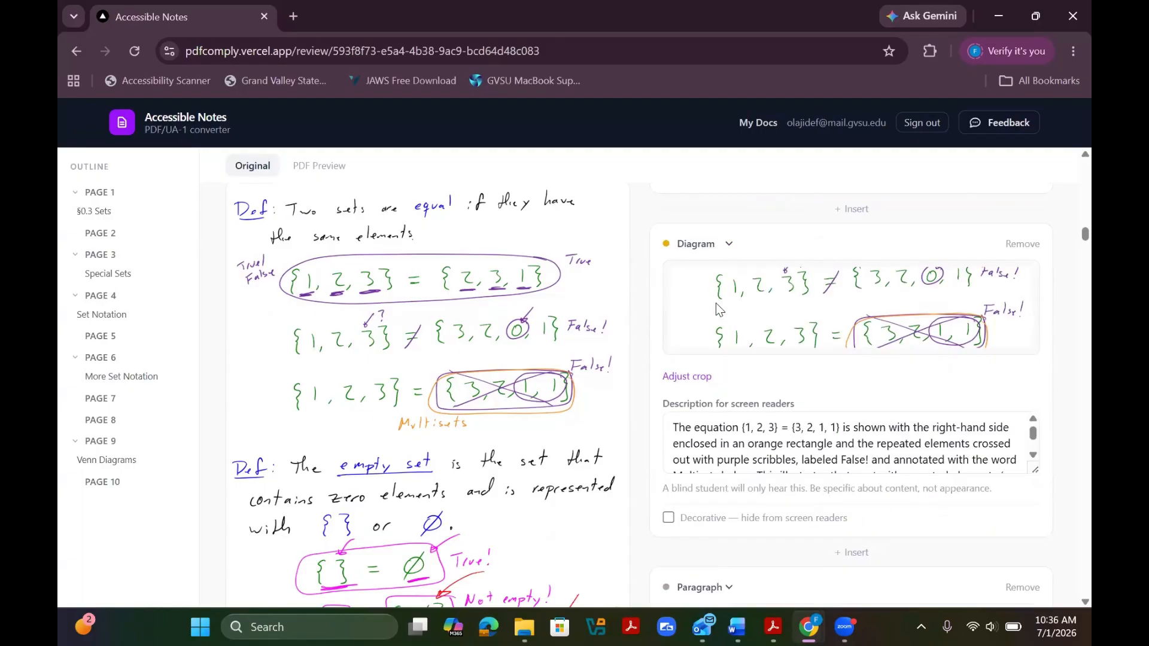
scroll(695, 450, up, 3)
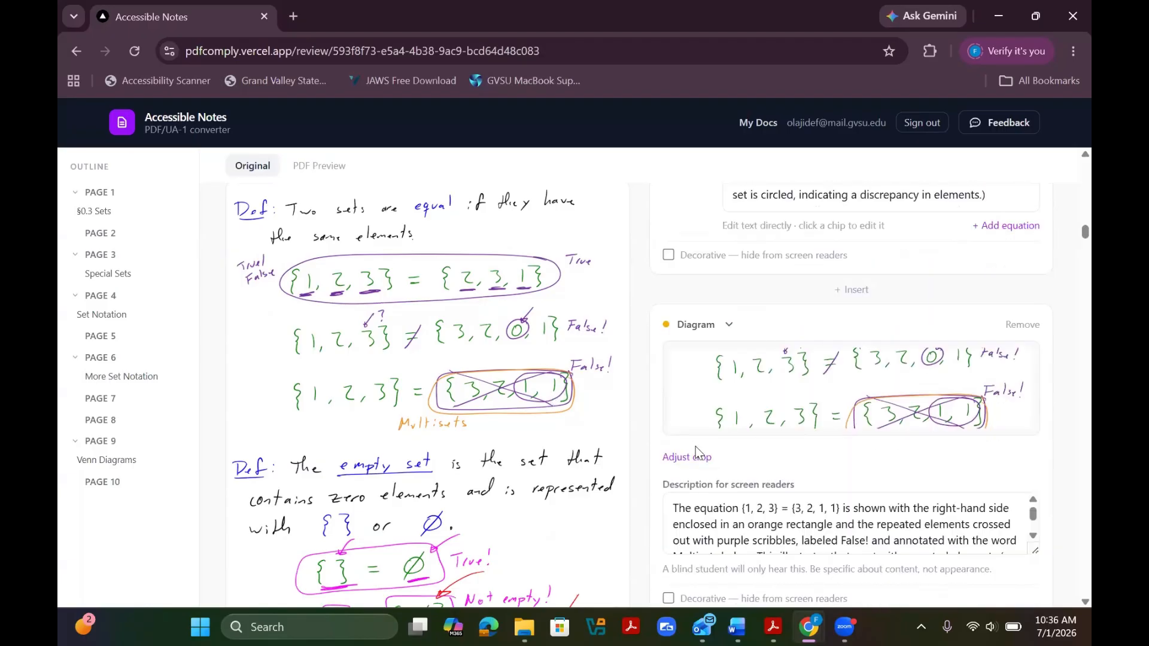
click(691, 456)
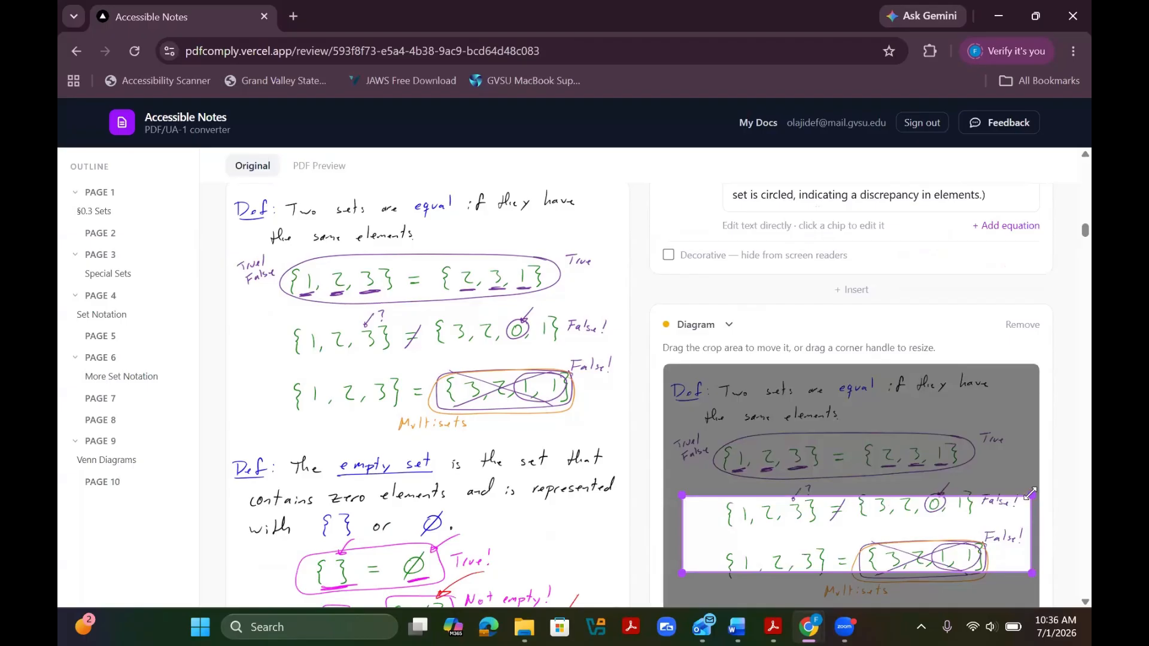
drag(1024, 481, 1025, 464)
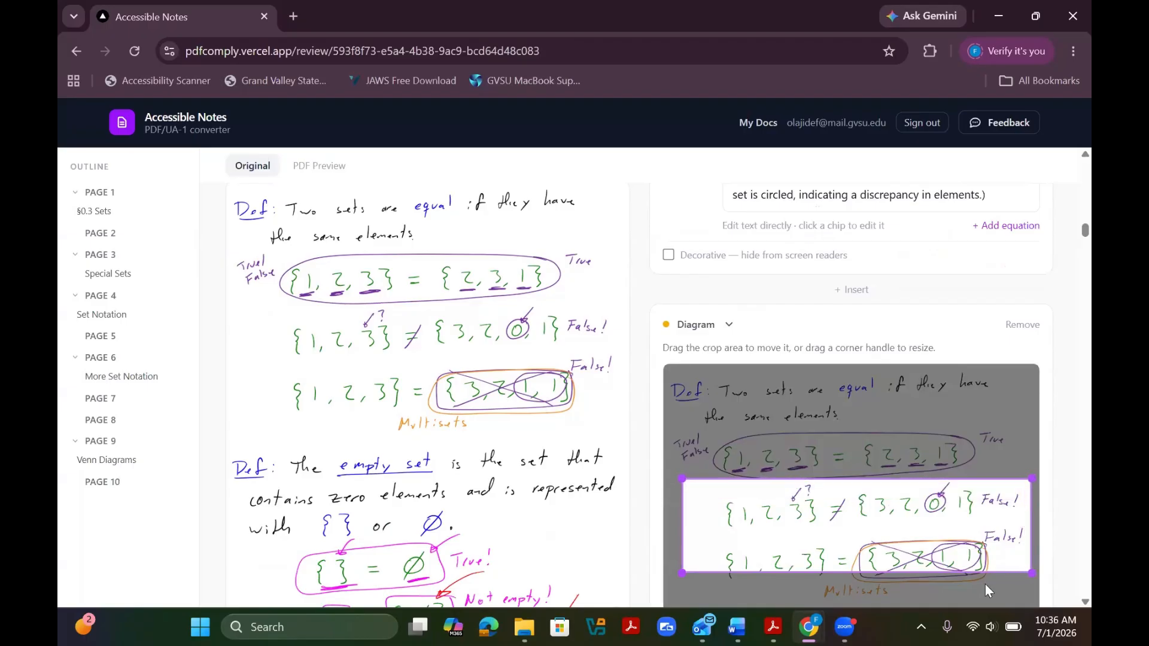
drag(1032, 573, 1039, 601)
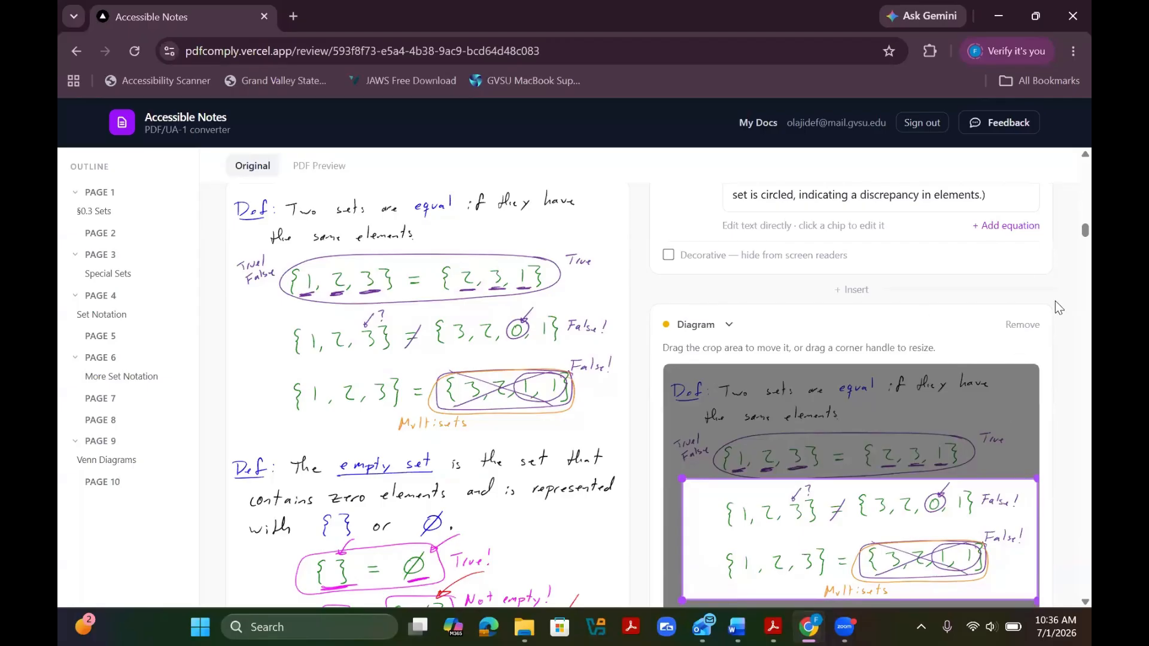
scroll(1047, 488, down, 3)
scroll(1007, 494, down, 3)
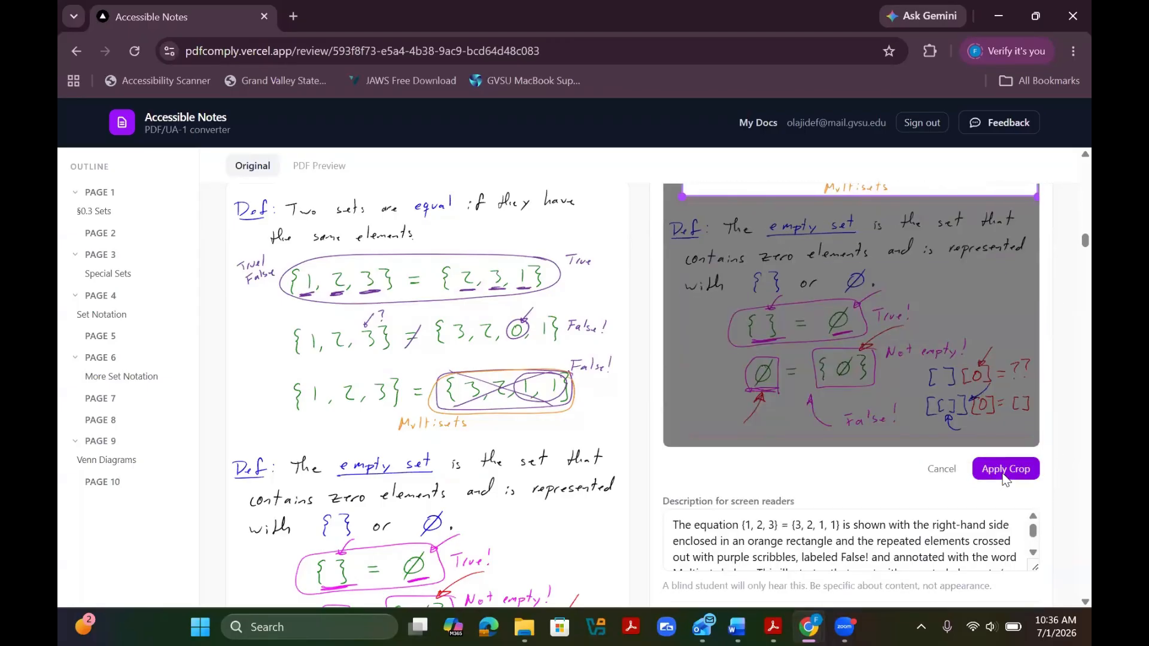
click(1012, 469)
Compare the page 2 empty set blocks, the page 3 Special Sets list and the start of page 4 with the original notes
scroll(848, 328, down, 5)
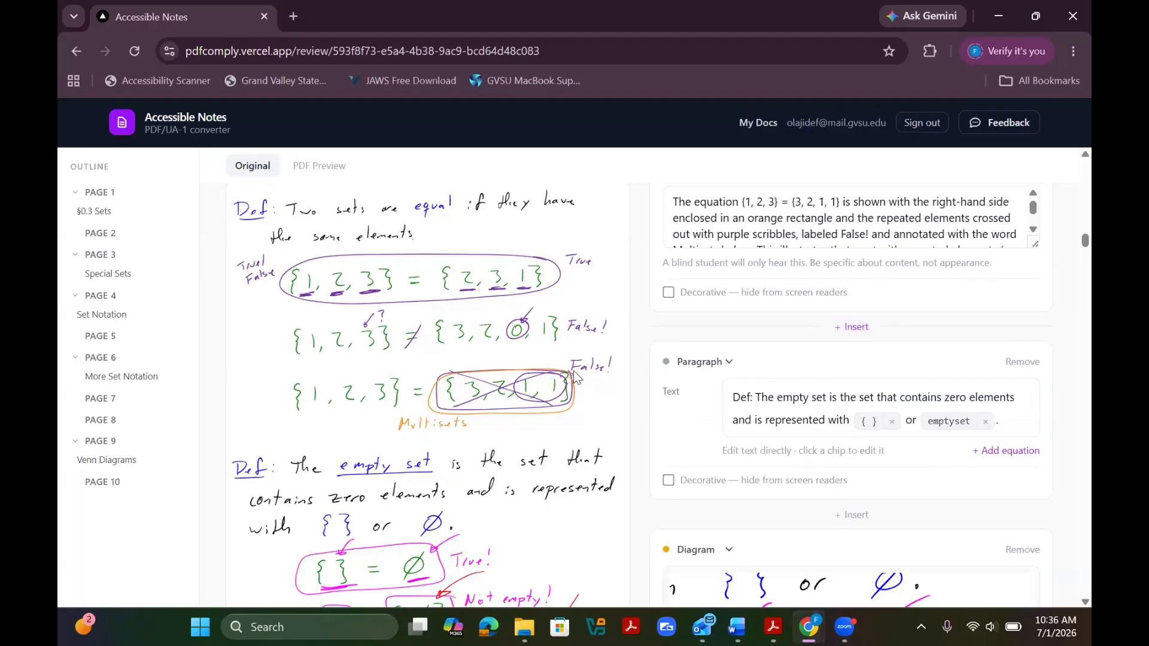
scroll(843, 330, down, 3)
scroll(814, 364, down, 7)
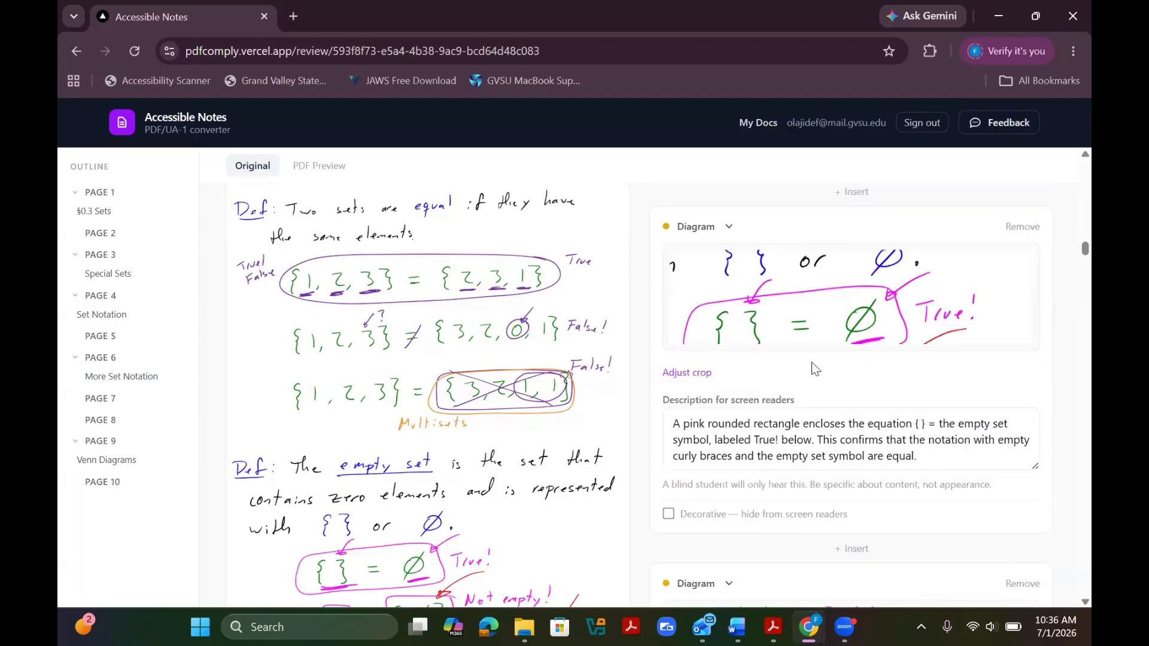
scroll(810, 361, down, 10)
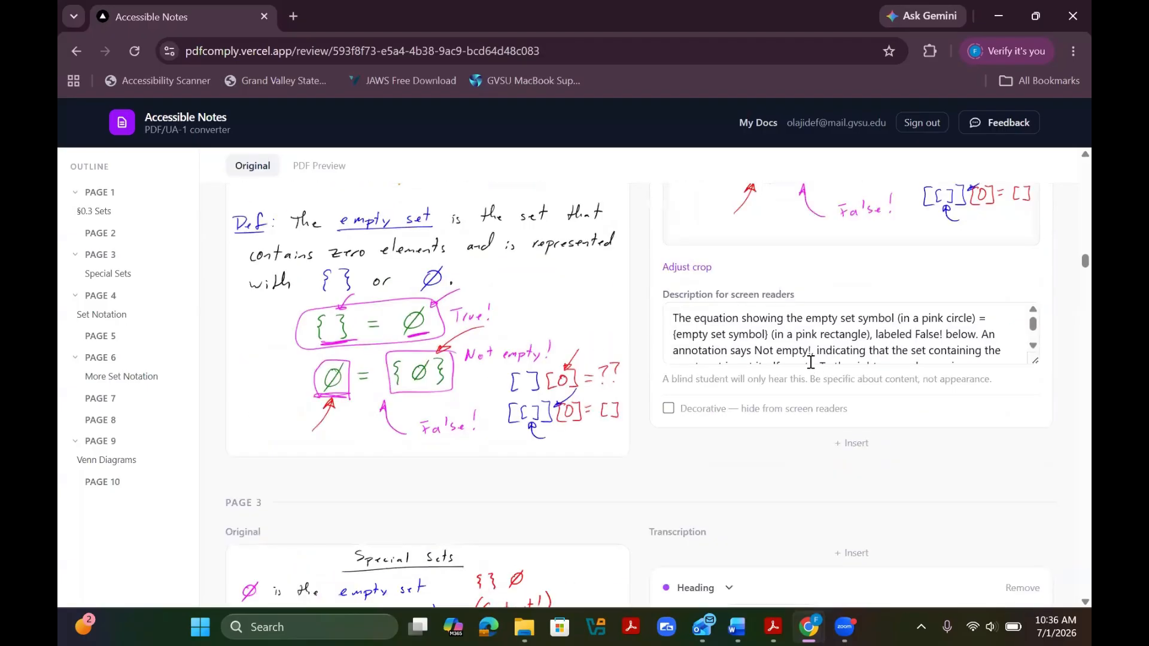
scroll(813, 366, down, 1)
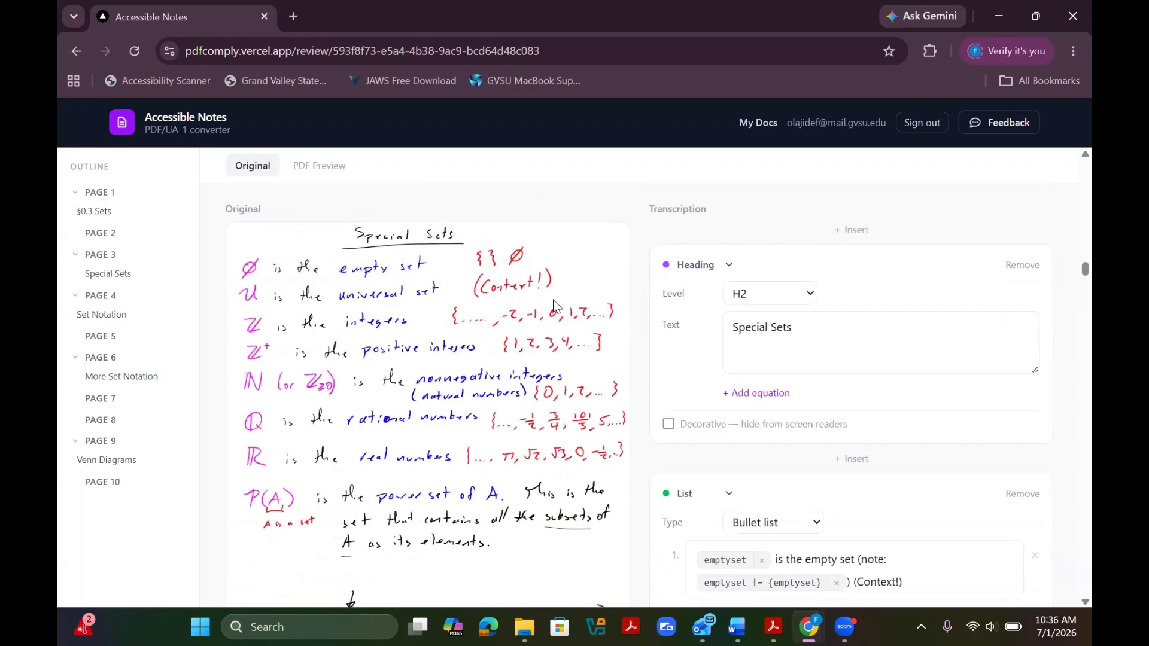
scroll(703, 308, down, 3)
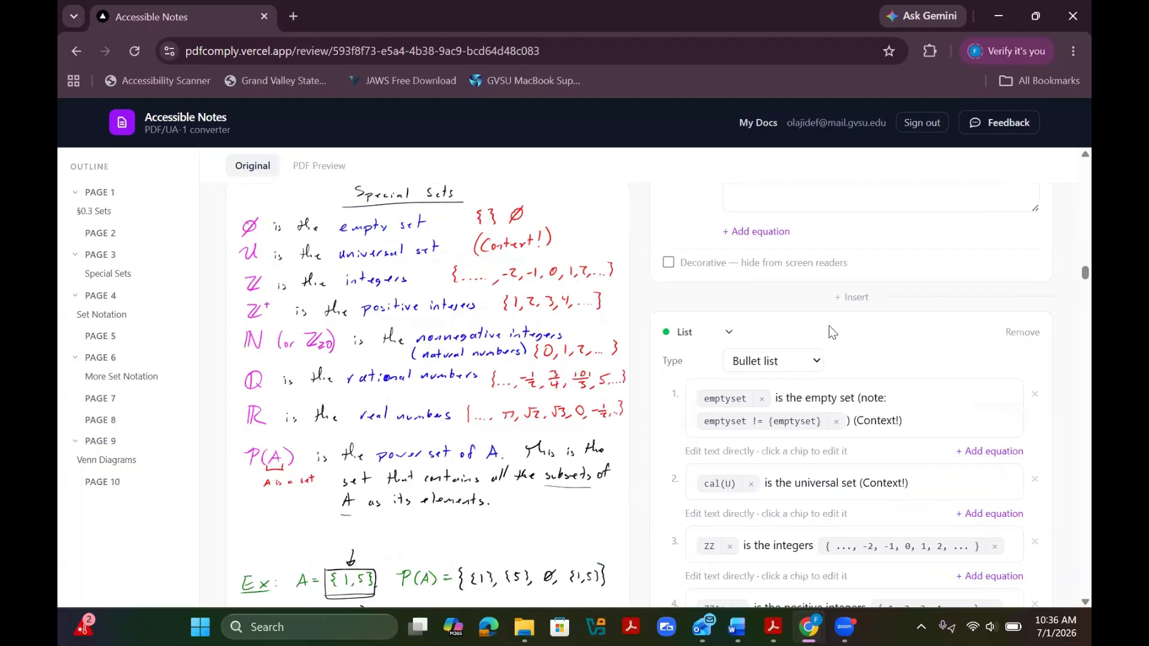
scroll(814, 324, down, 4)
scroll(790, 328, up, 4)
scroll(780, 331, down, 10)
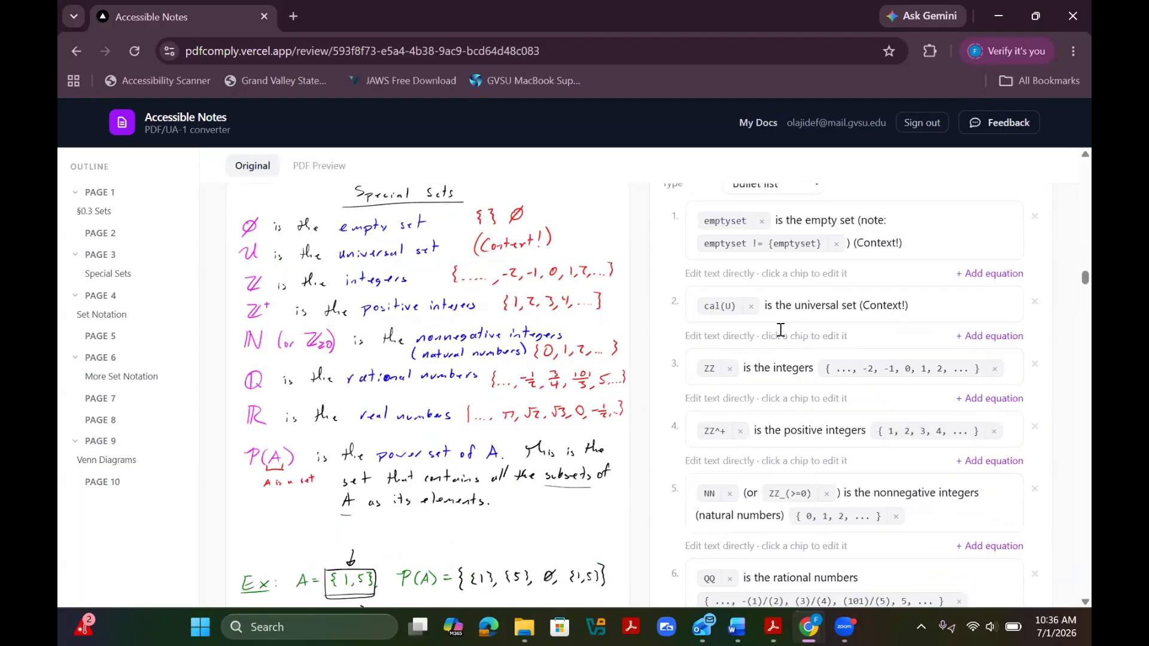
scroll(778, 333, down, 6)
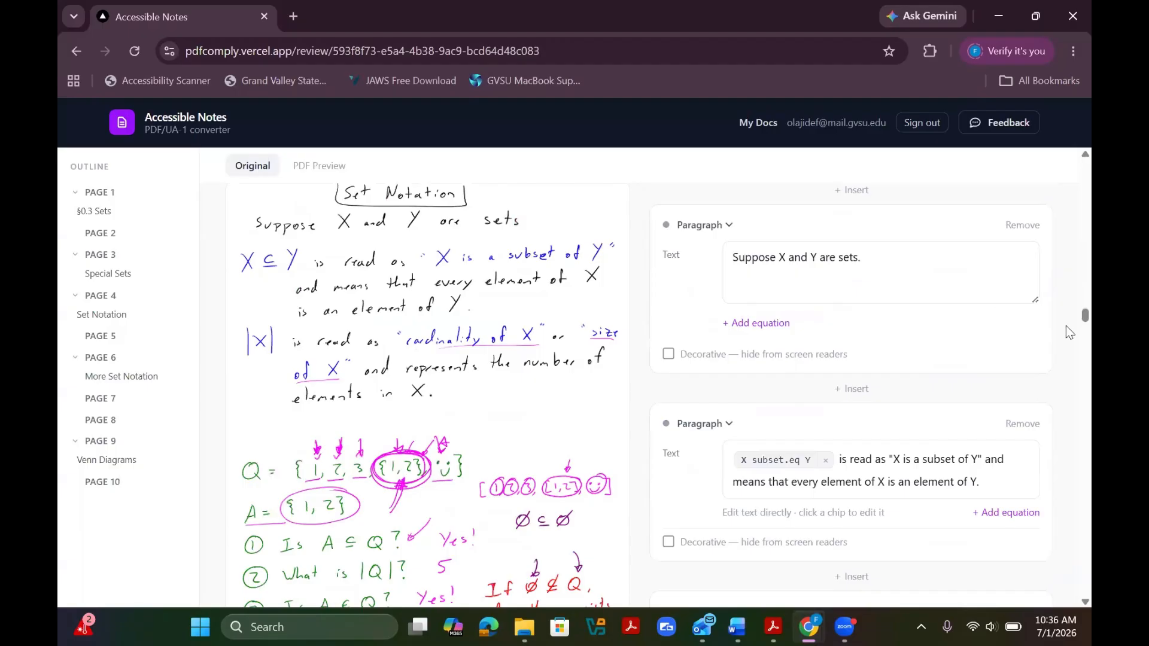
Generate the accessible PDF from the reviewed transcription and download it, dismissing the site's request to download multiple files
scroll(1065, 327, up, 12)
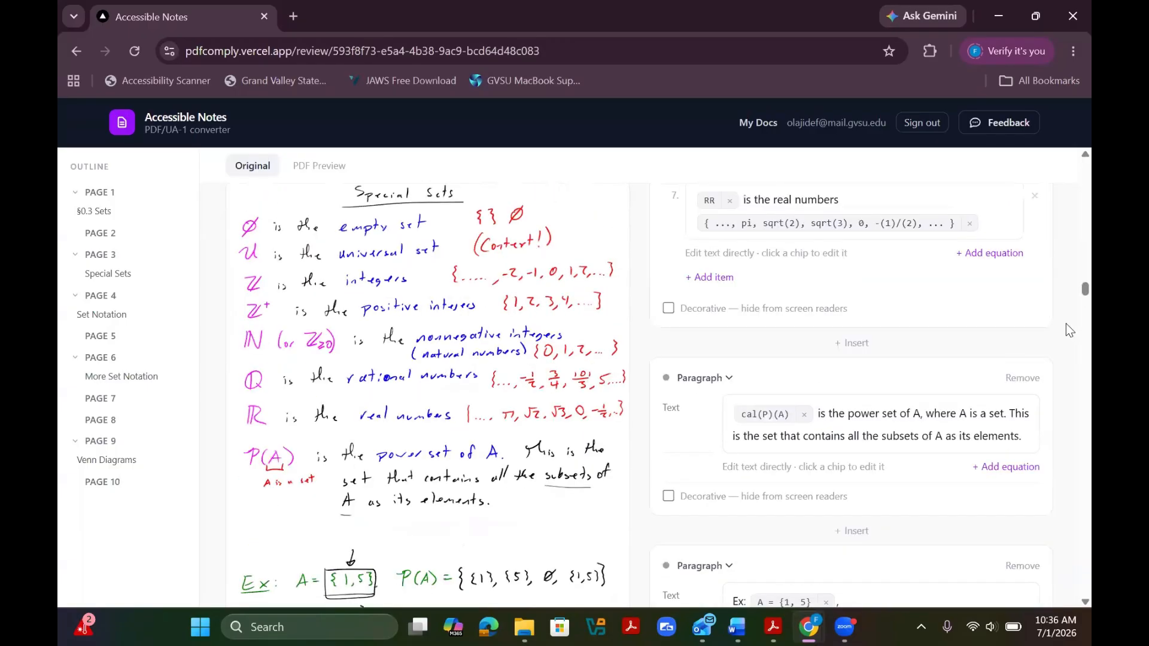
scroll(1066, 325, up, 12)
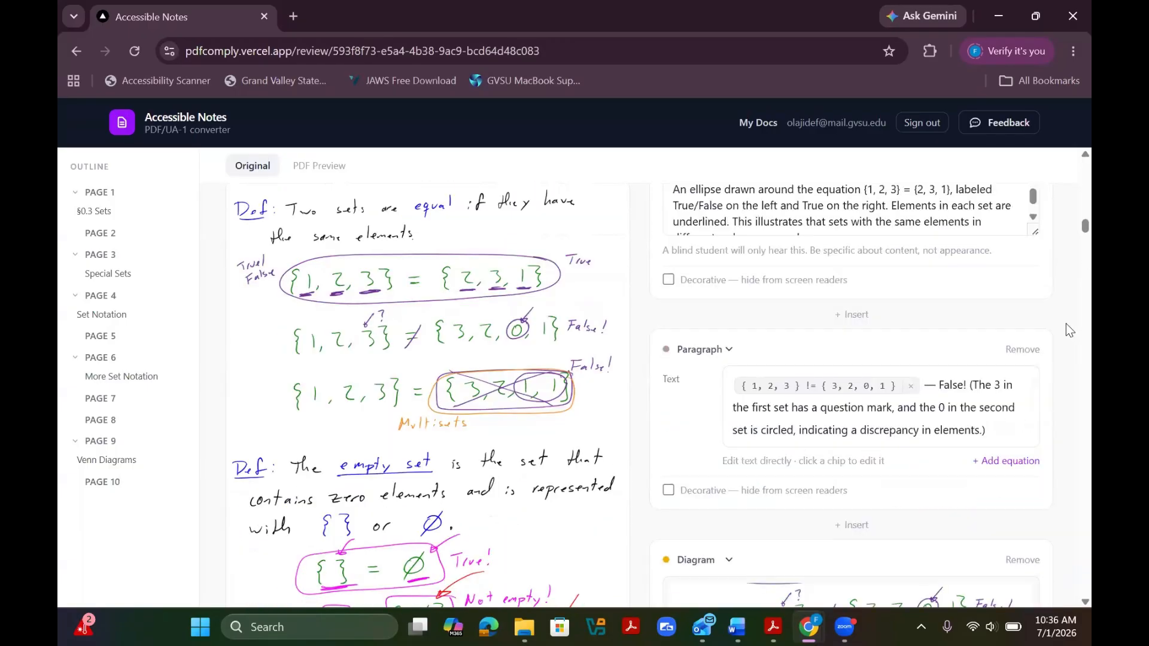
scroll(1066, 325, up, 12)
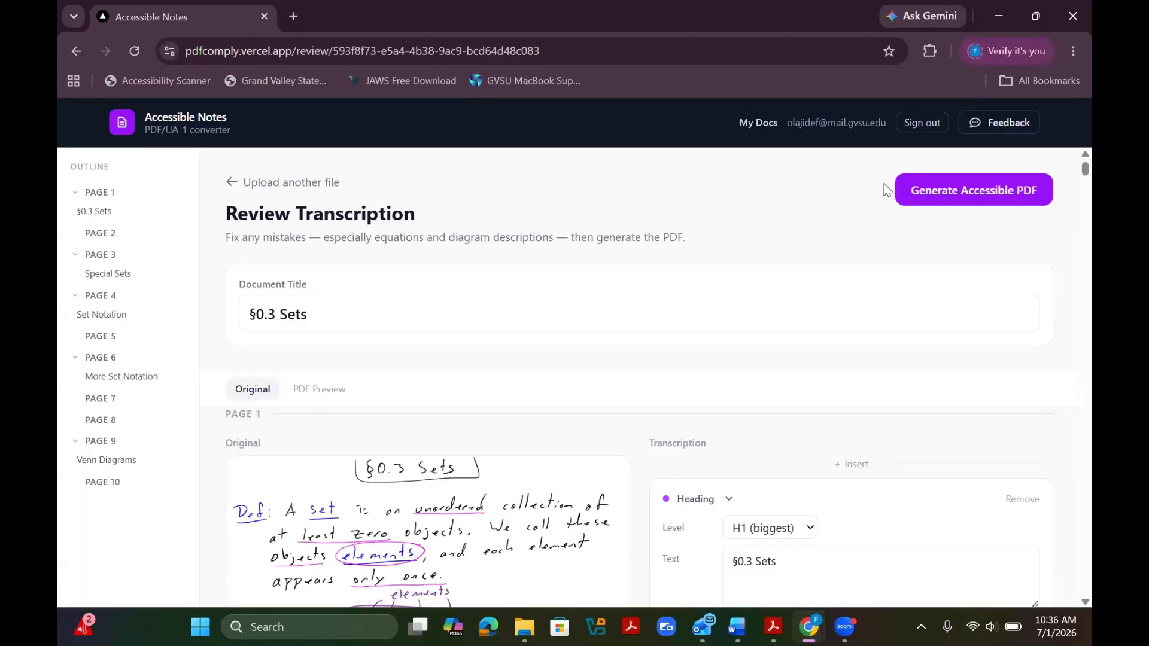
click(945, 192)
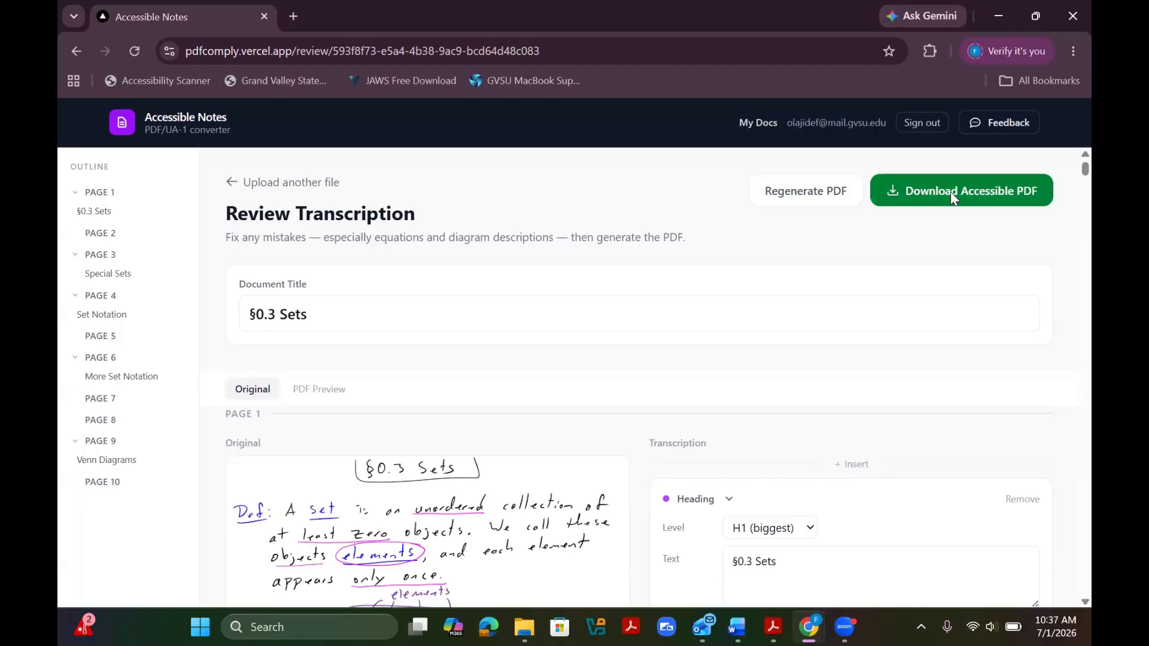
click(893, 191)
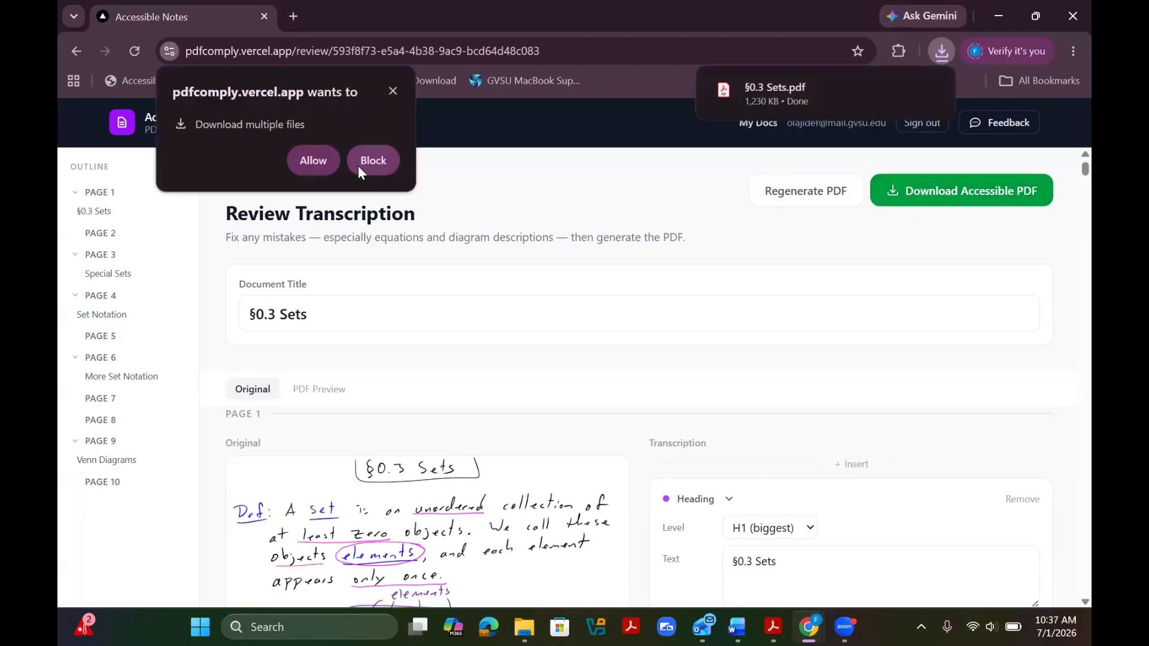
click(395, 92)
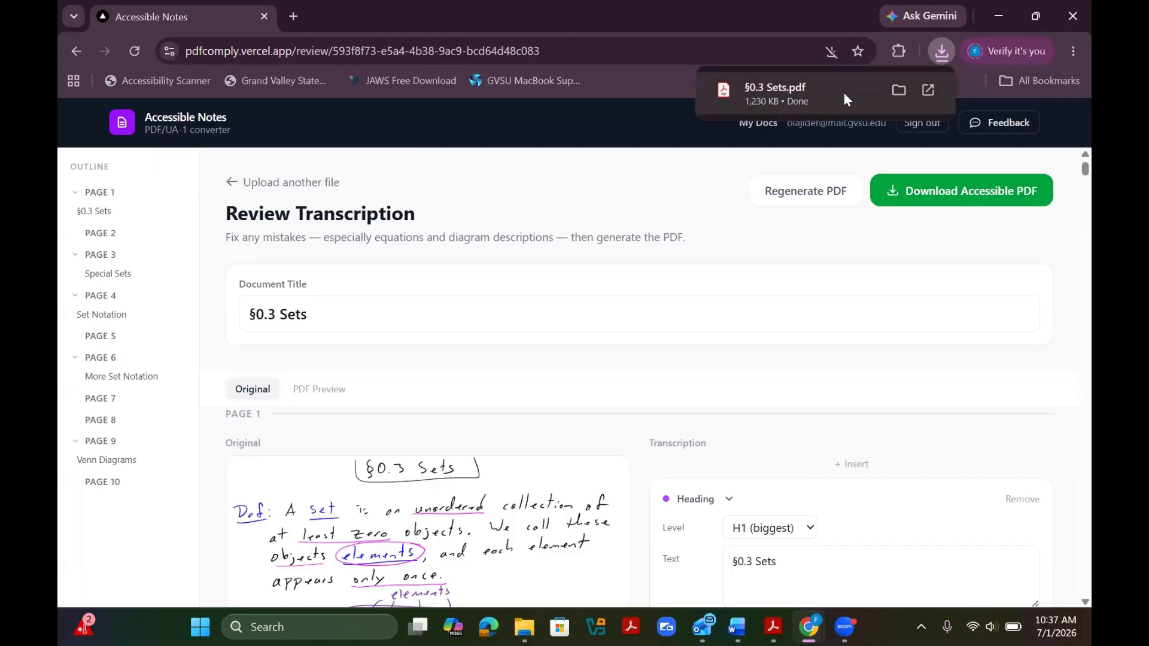
Open the downloaded §0.3 Sets.pdf and look through its typeset text, equations and cropped diagrams
click(778, 93)
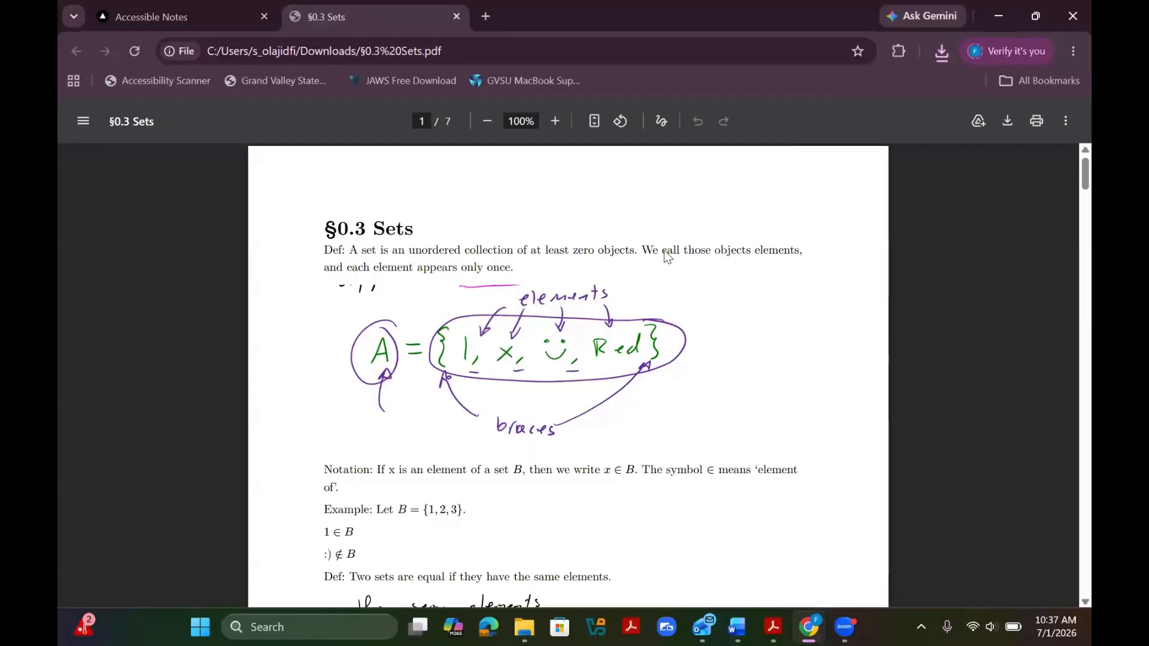
scroll(490, 293, down, 3)
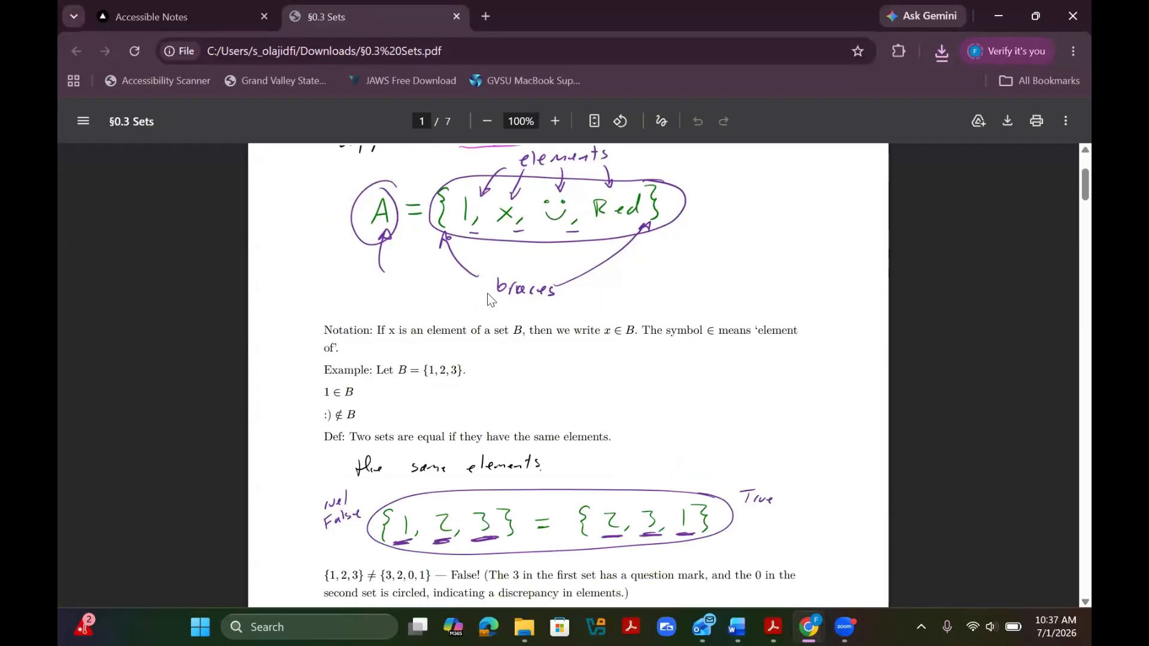
scroll(490, 299, down, 4)
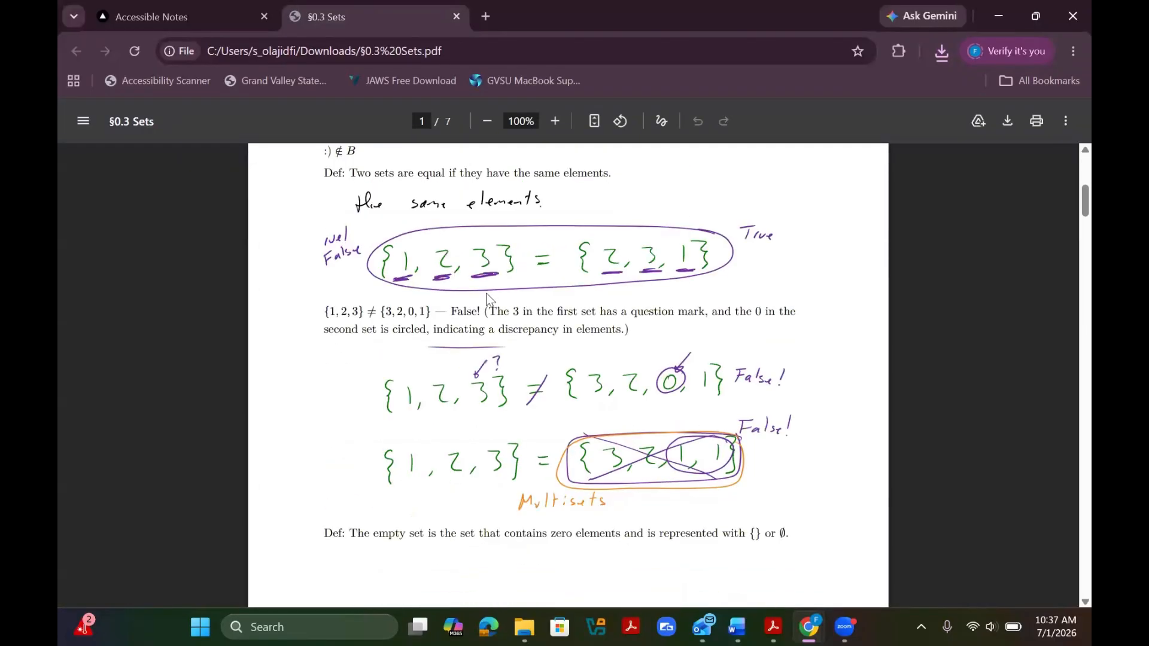
scroll(488, 299, down, 3)
scroll(477, 311, up, 10)
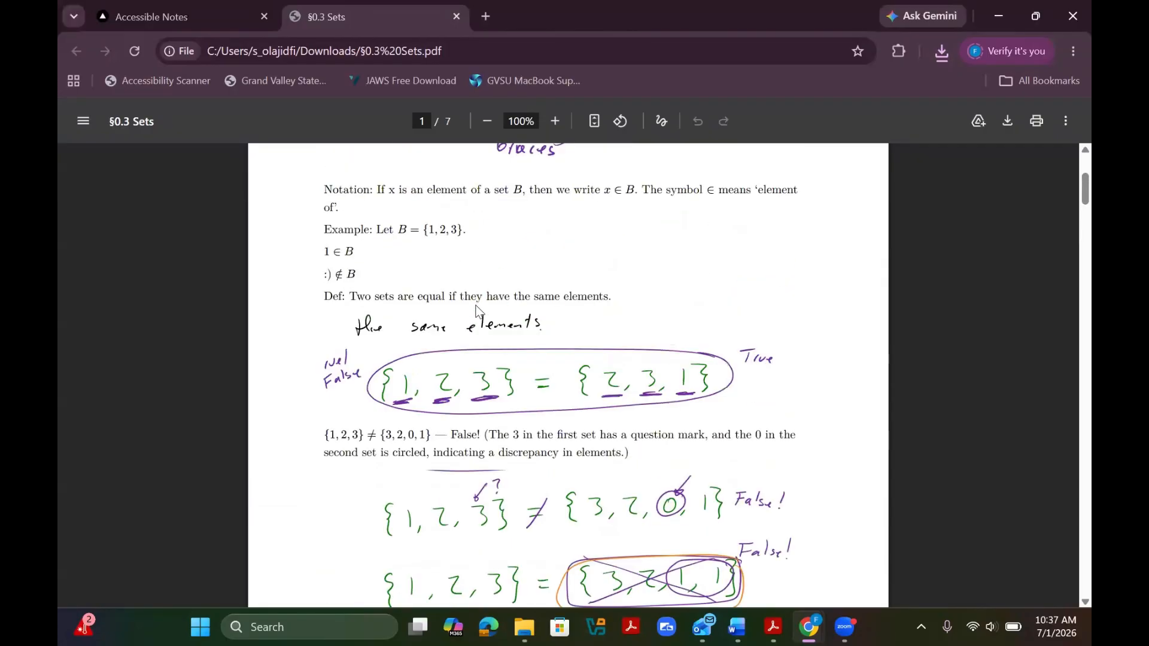
drag(365, 249, 530, 276)
scroll(481, 311, down, 18)
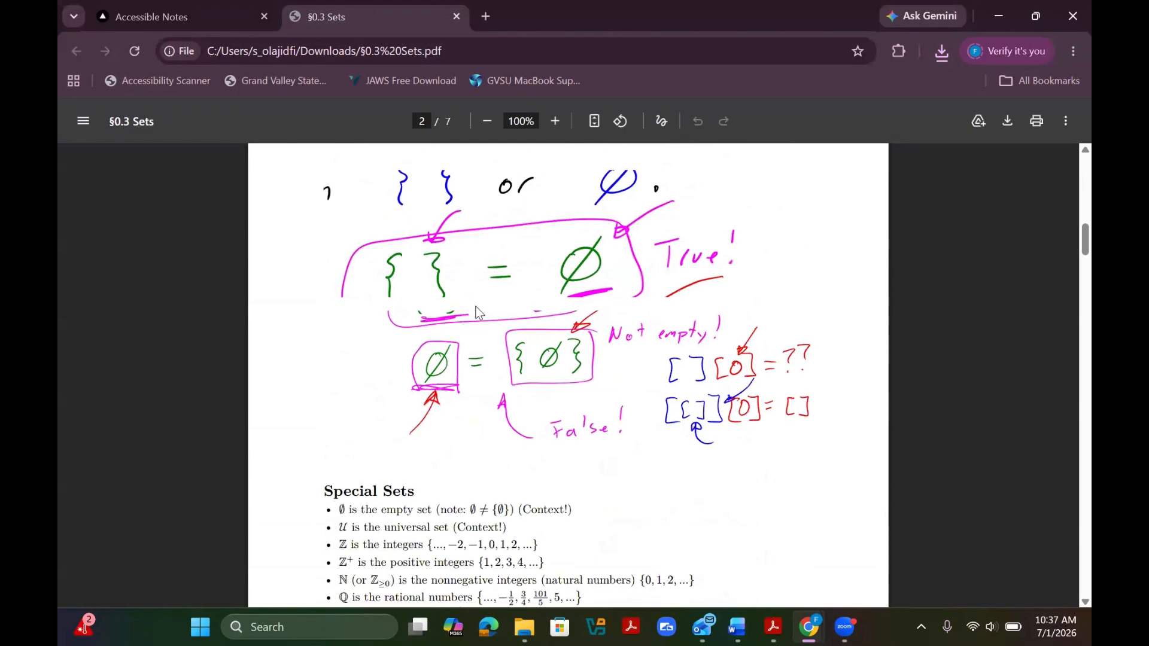
scroll(478, 311, down, 20)
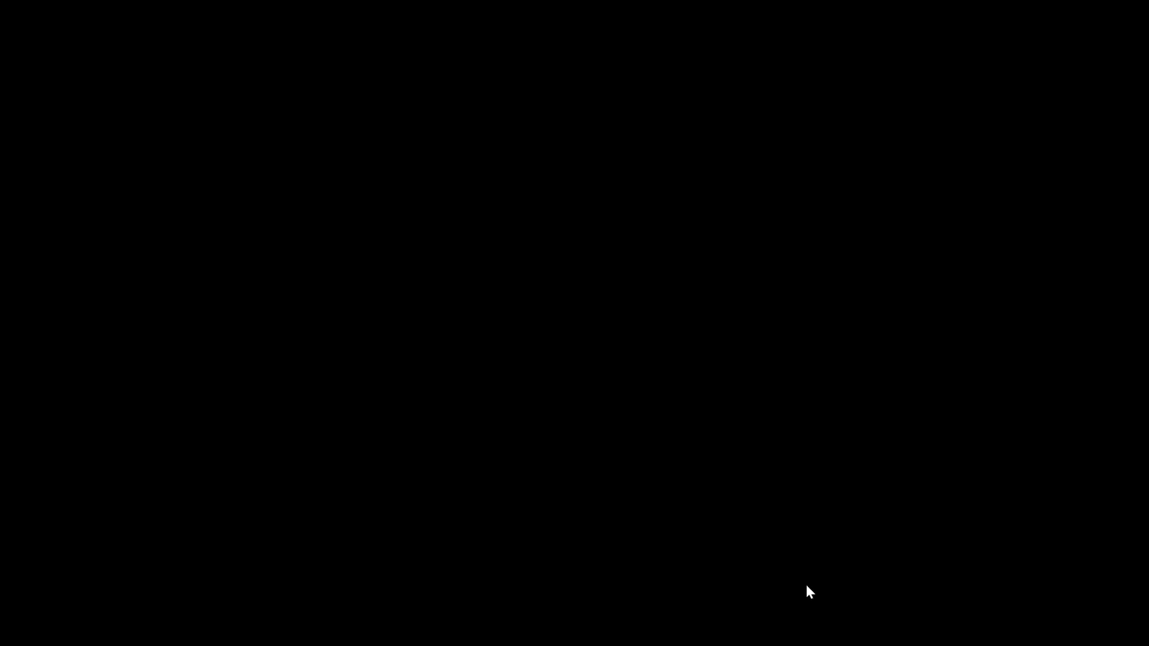
Switch to the Blackboard course content and upload §0.3 Sets.pdf from Downloads below Project and Paper Presentation, saving it as View and download
scroll(85, 366, down, 10)
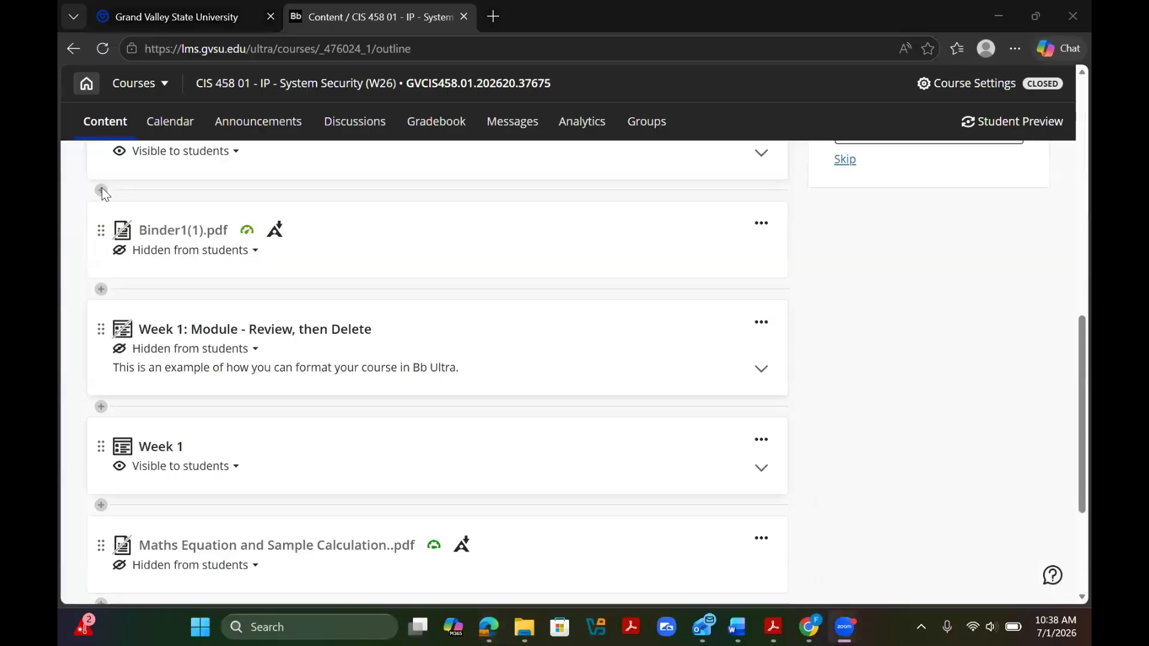
click(101, 190)
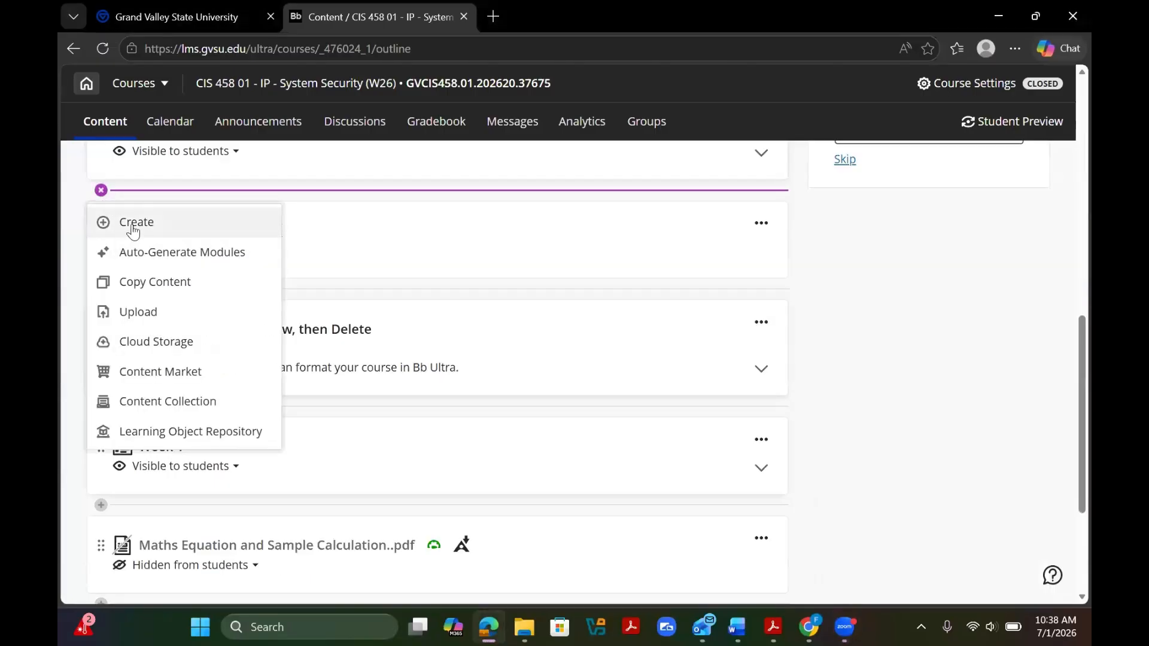
click(149, 308)
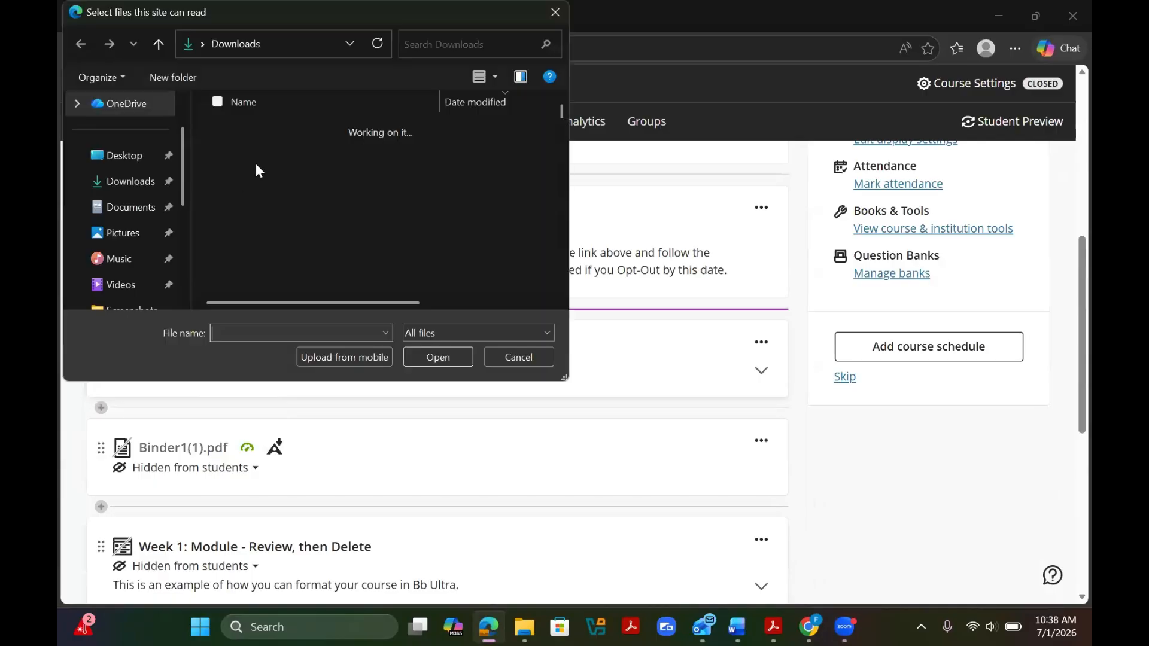
click(257, 148)
click(456, 362)
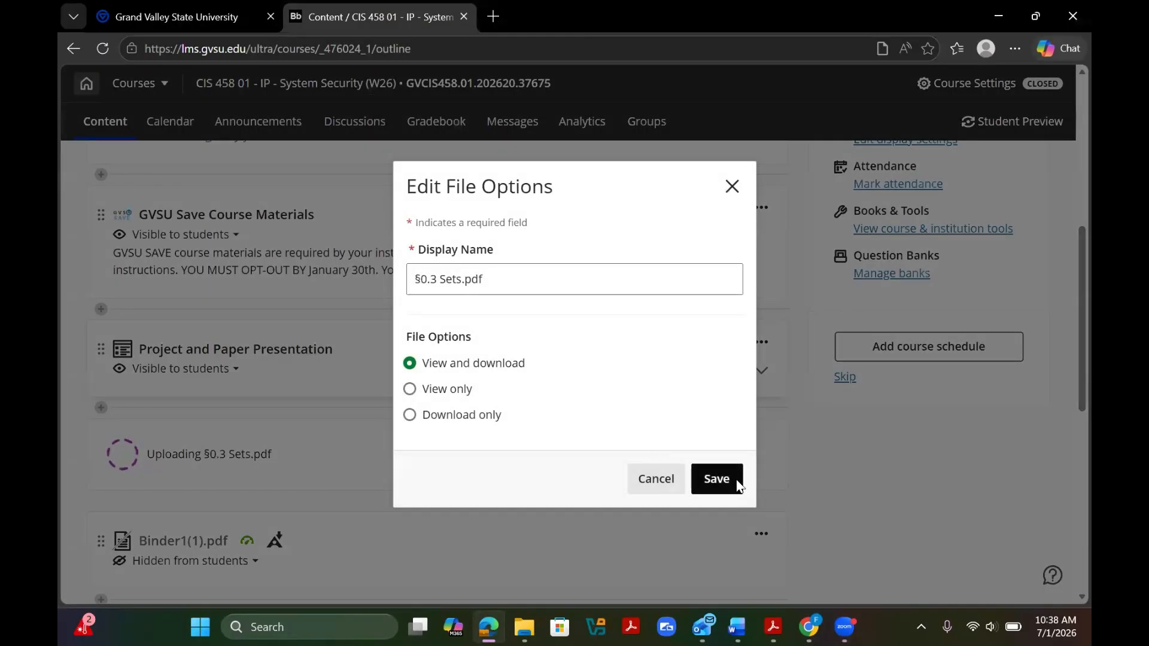
click(734, 477)
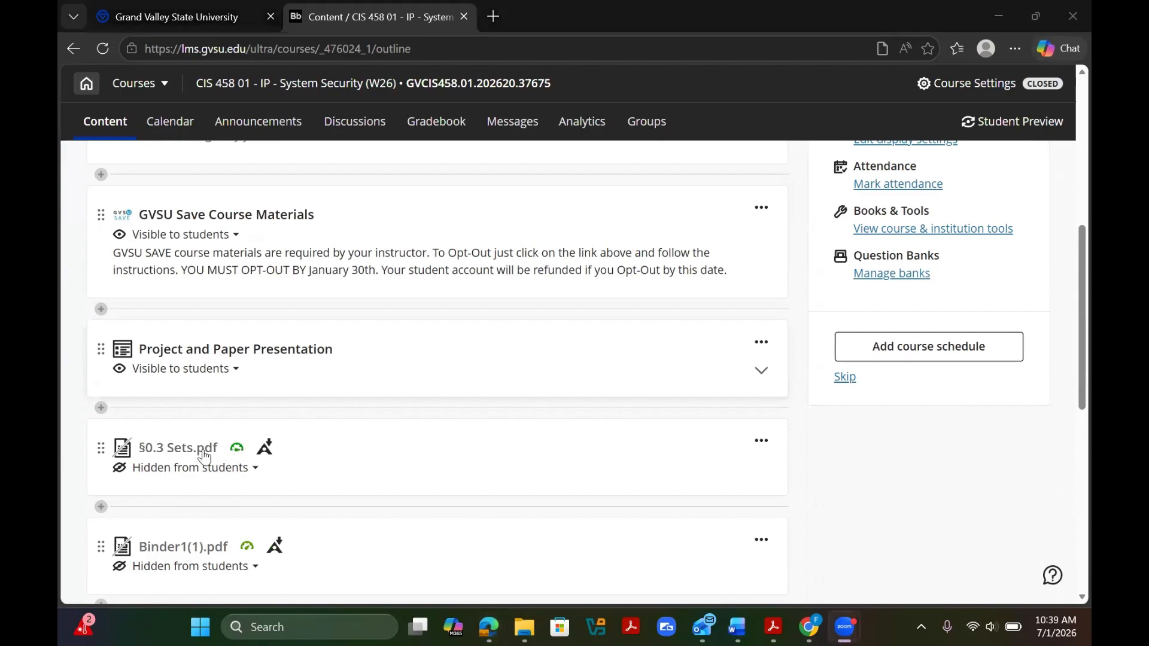
Check the accessibility score report for the uploaded §0.3 Sets.pdf, and close the report
click(237, 450)
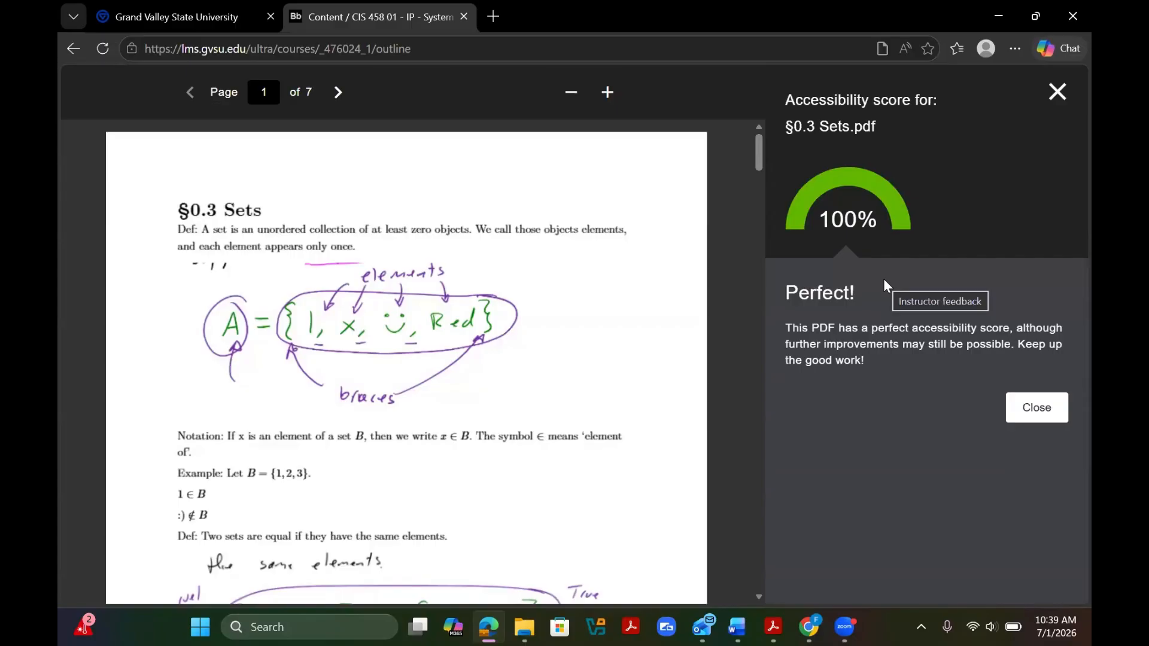
click(1056, 92)
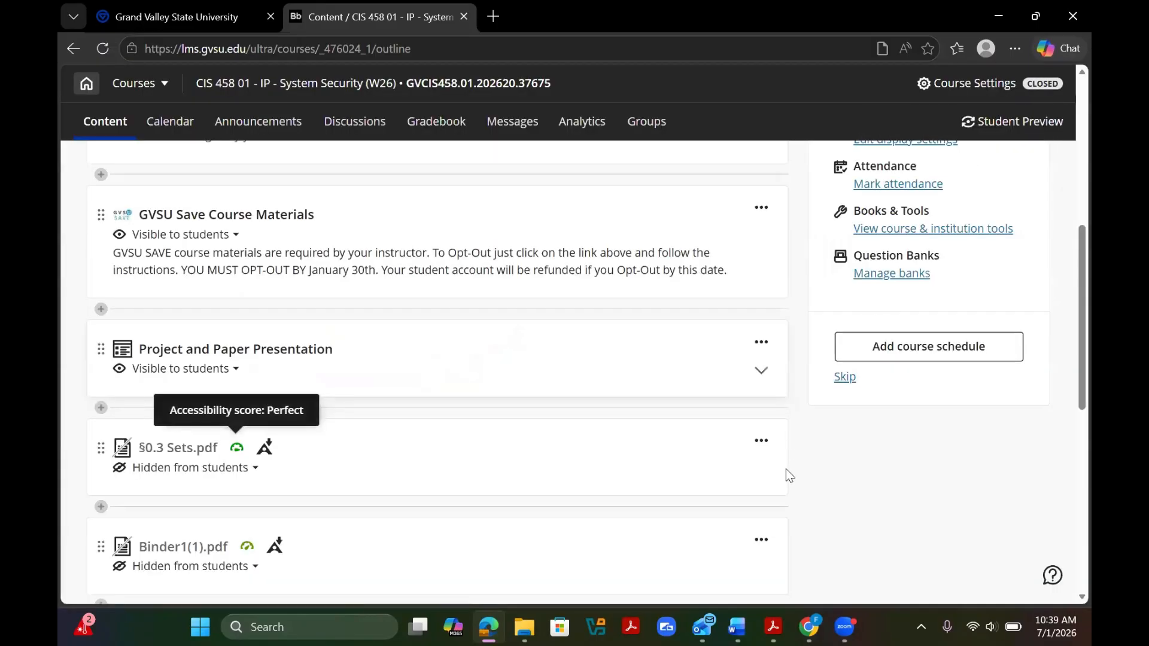